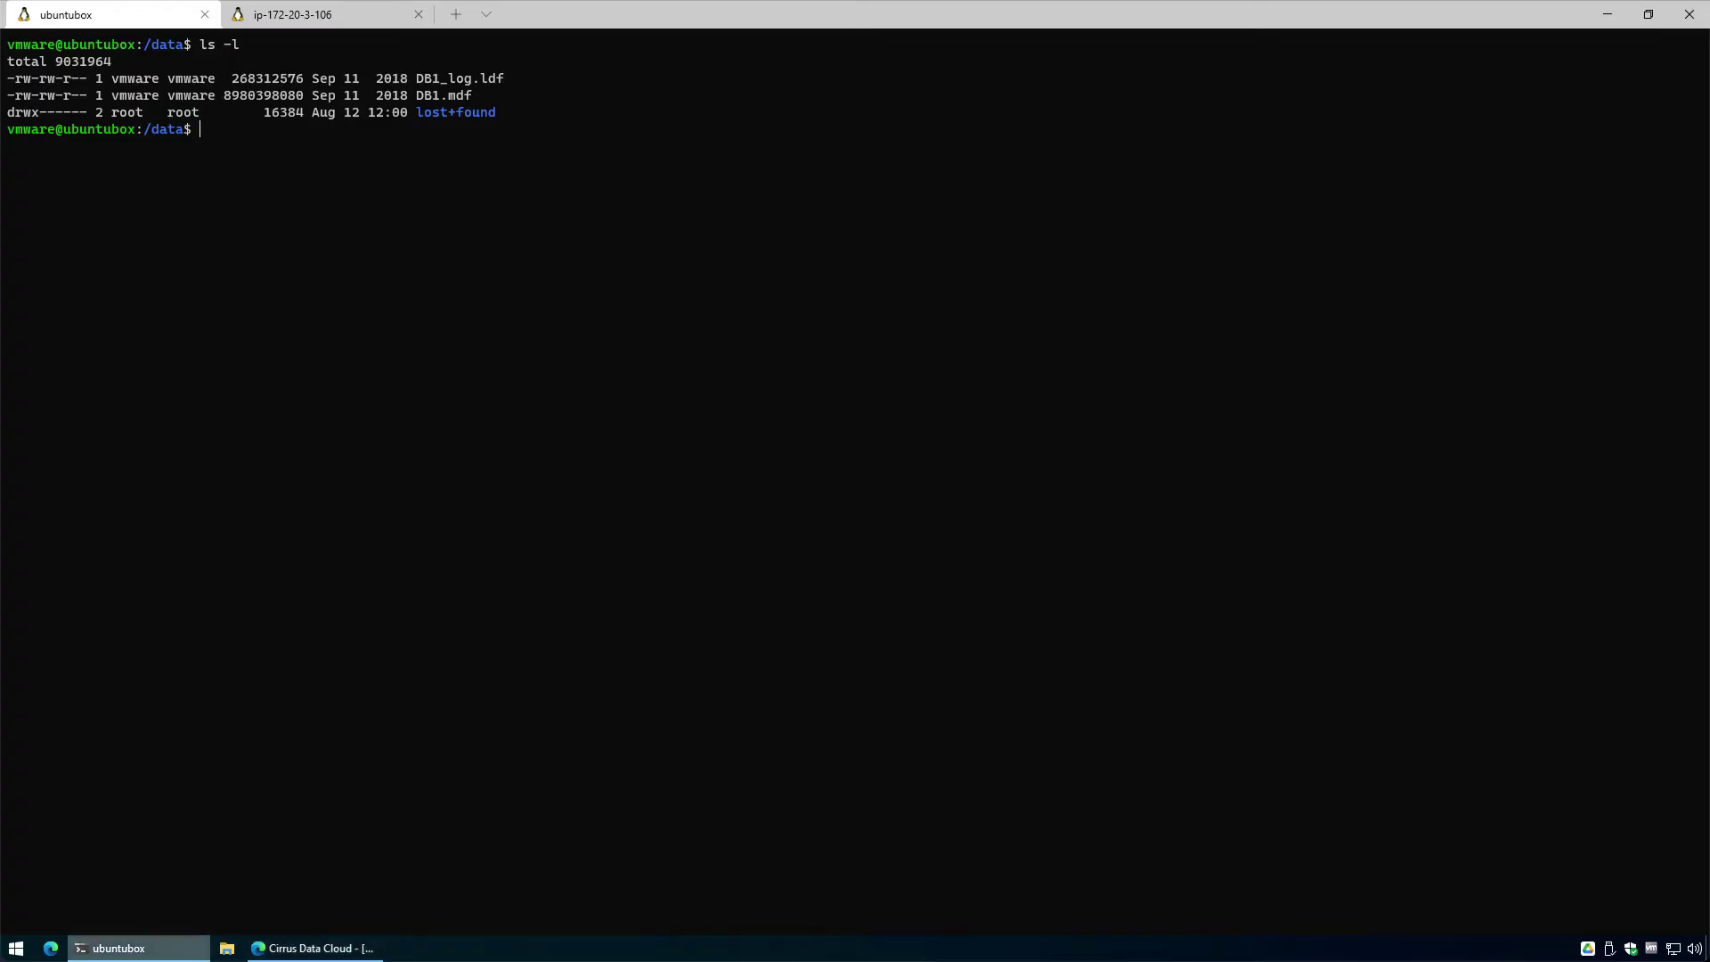
Switch to Cirrus Data Cloud in the browser and start a volume migration session for the ubuntubox host.
key(alt+Tab)
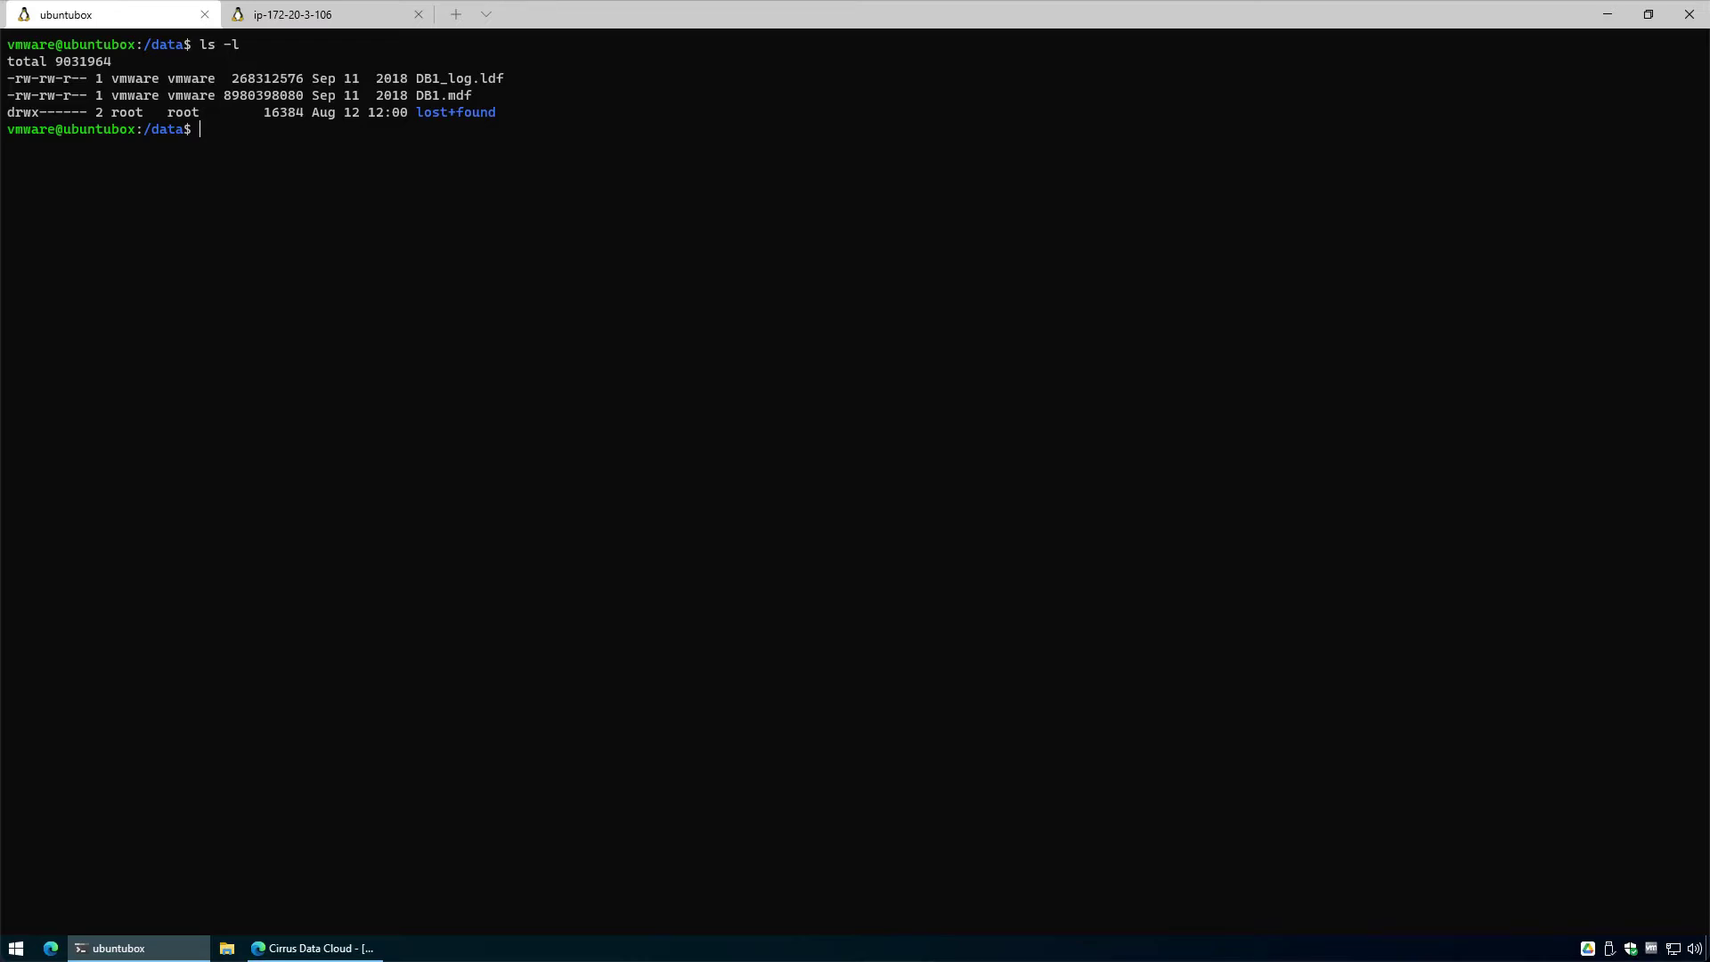
key(alt+Tab)
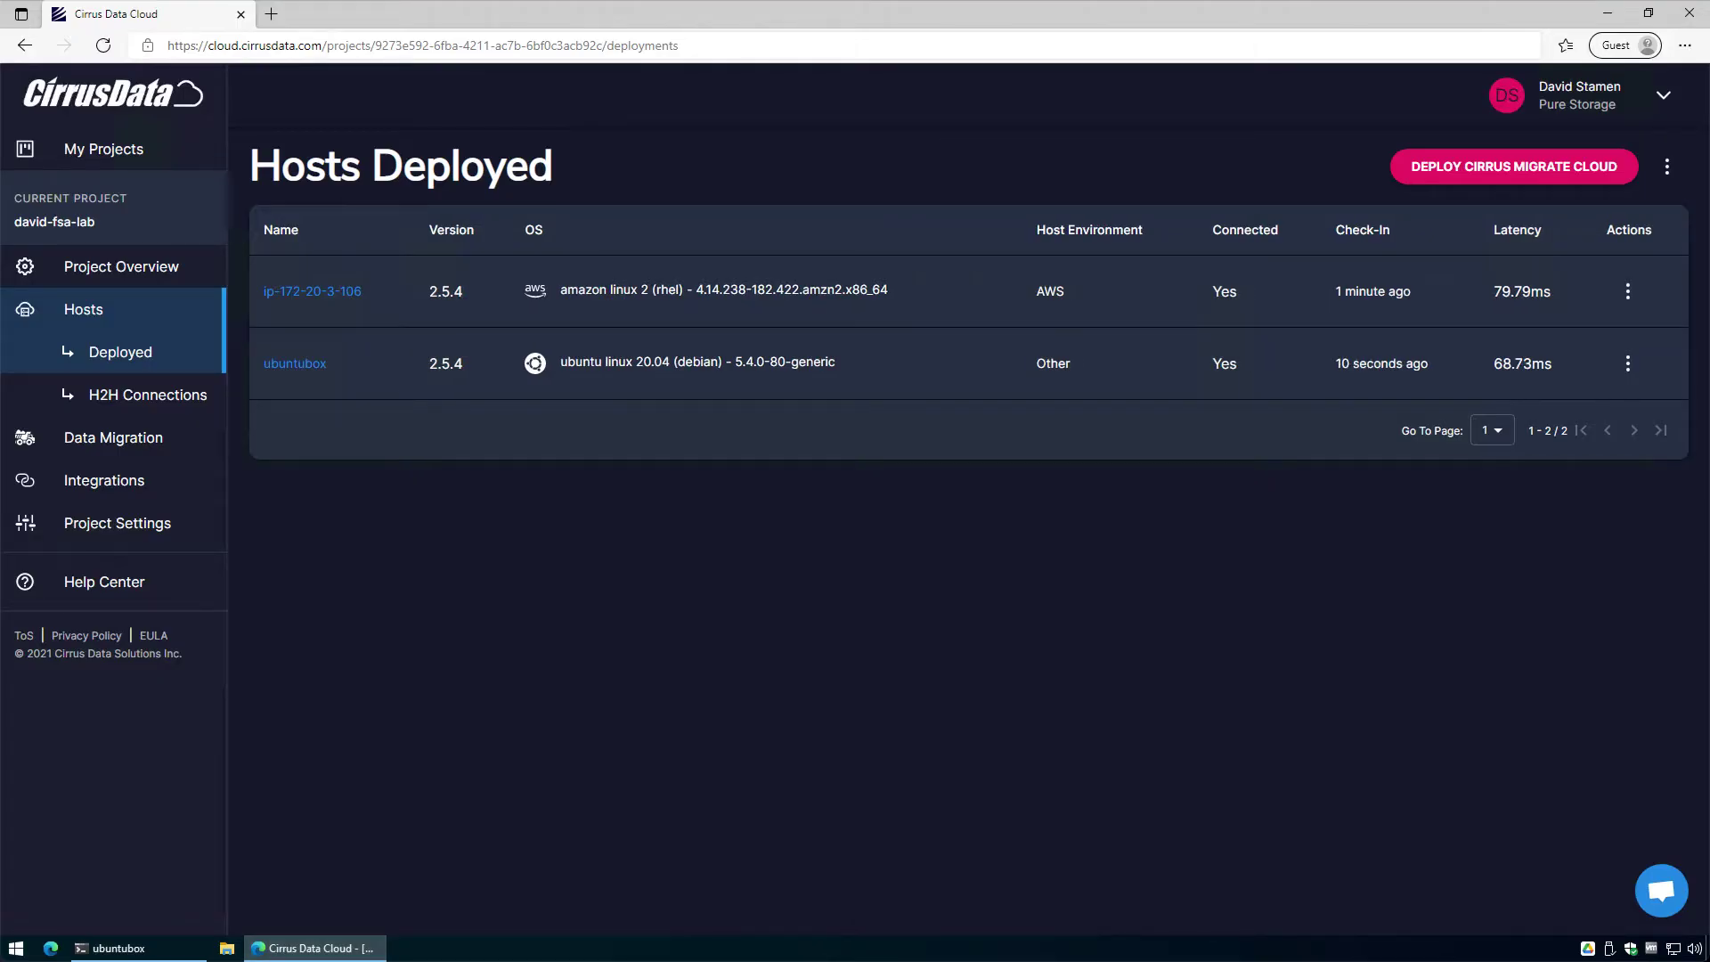
click(294, 363)
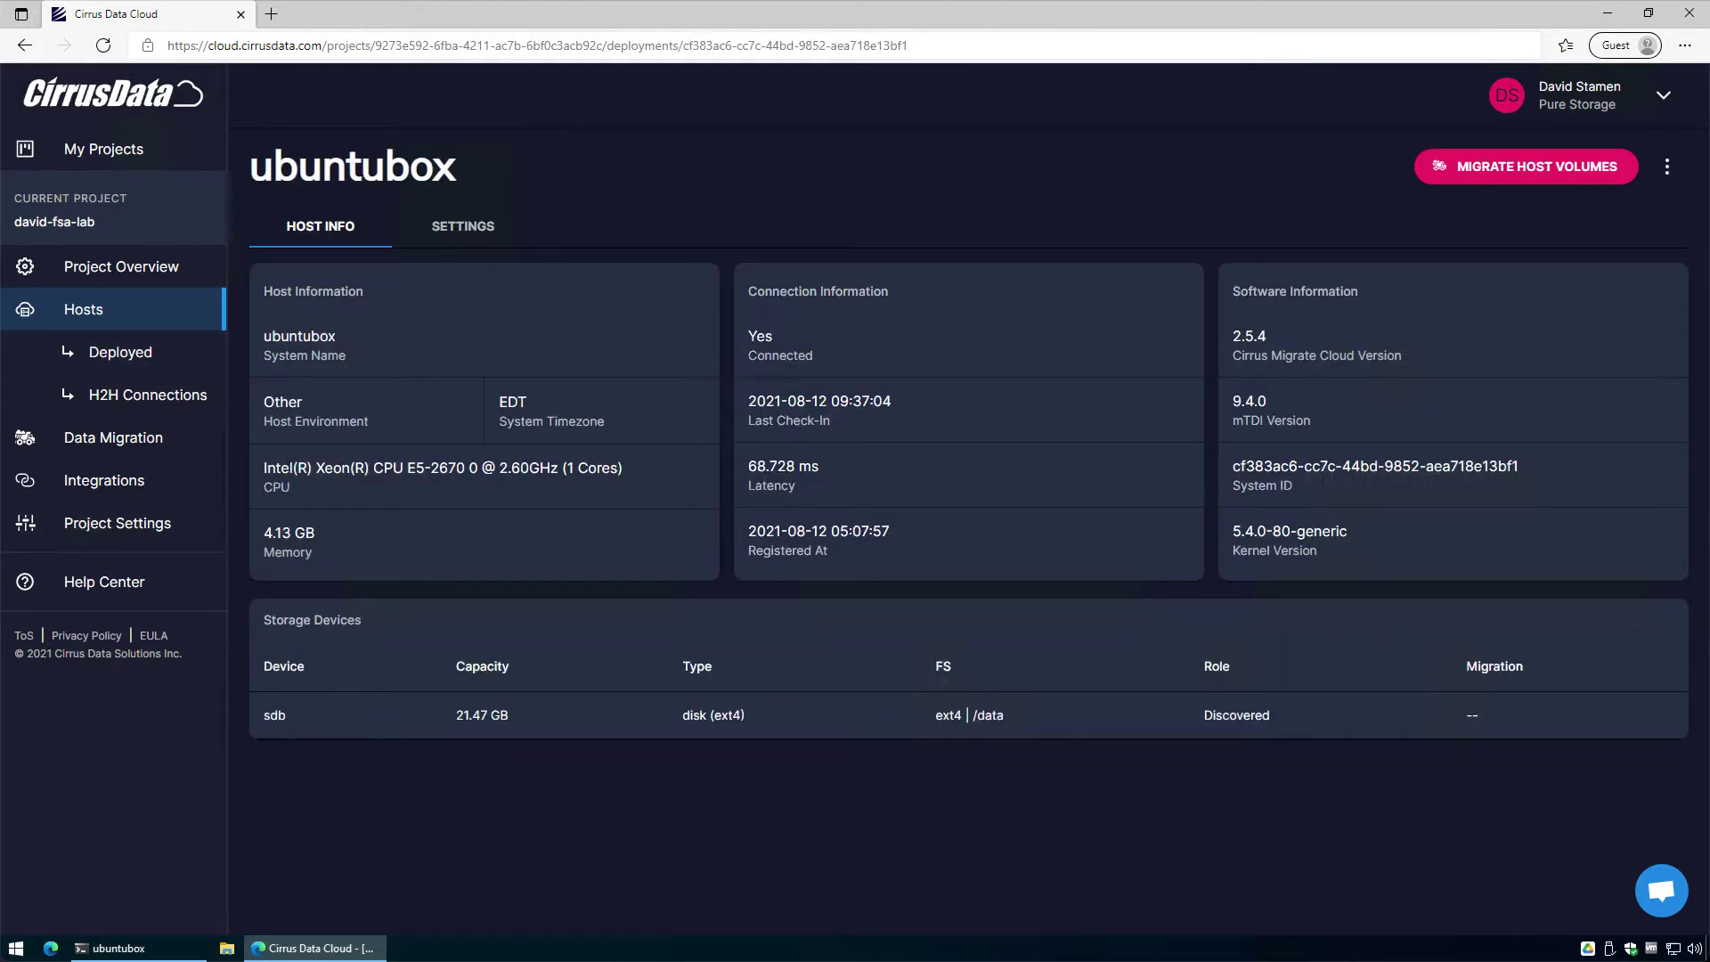
click(1525, 166)
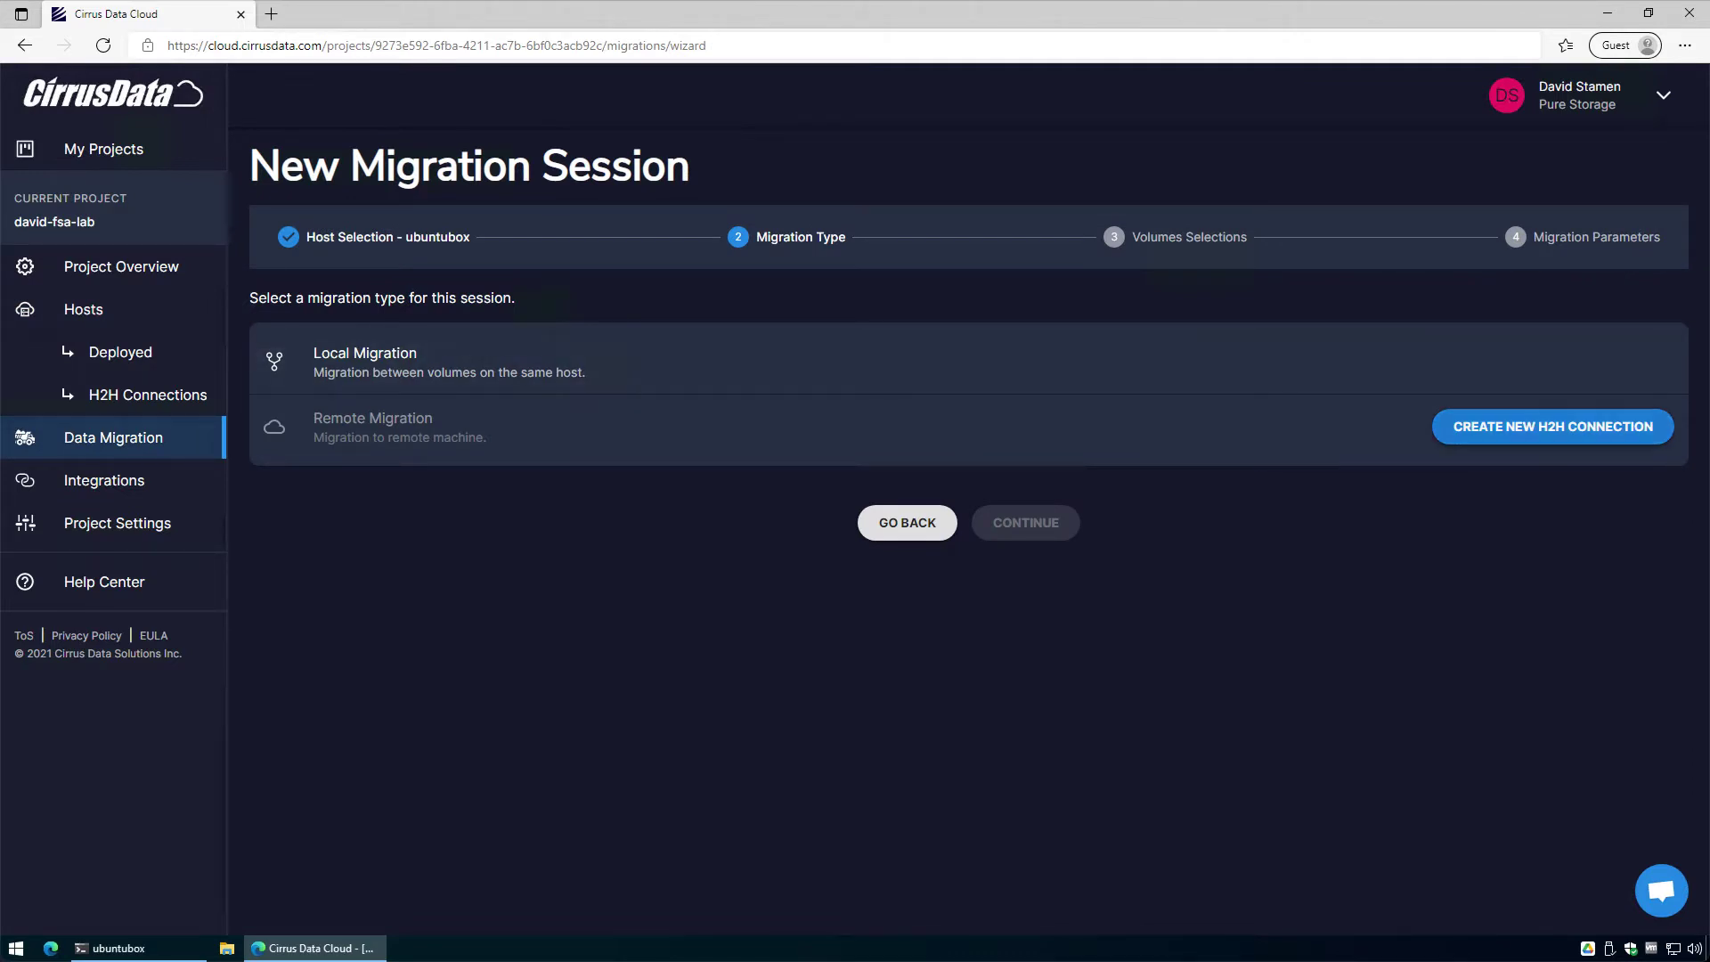
Create a new H2H connection from ubuntubox to ip-172-20-3-106 using the connection address 172.20.3.106.
click(1521, 428)
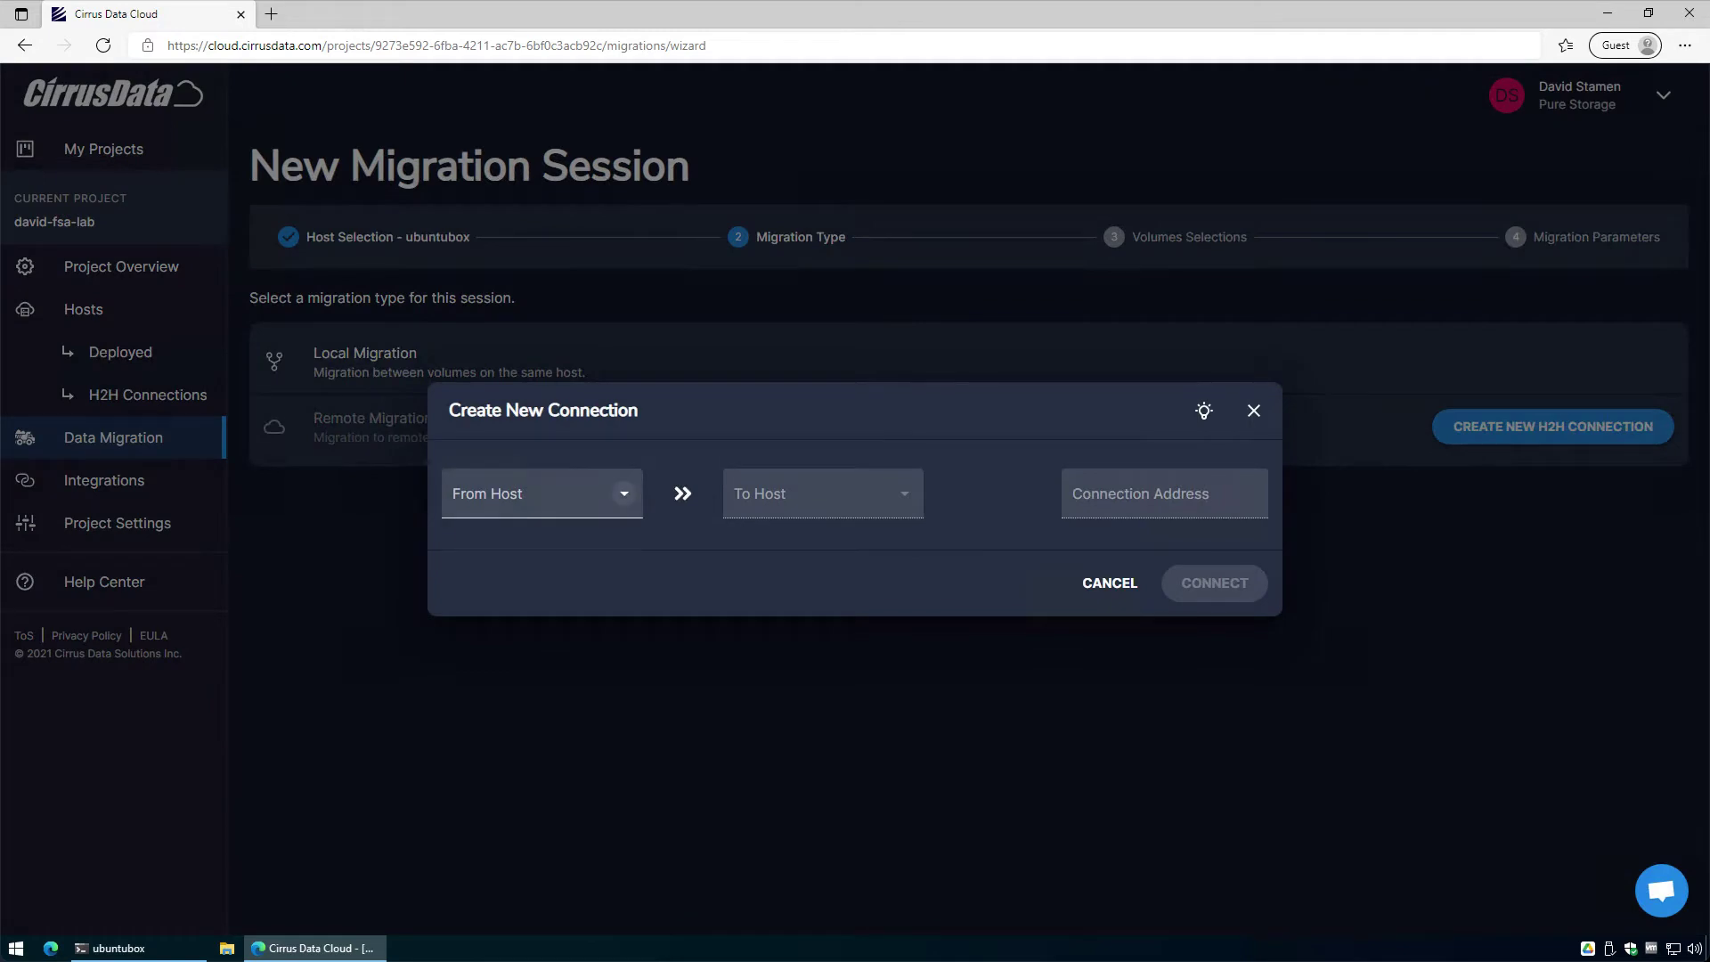
click(534, 495)
click(499, 577)
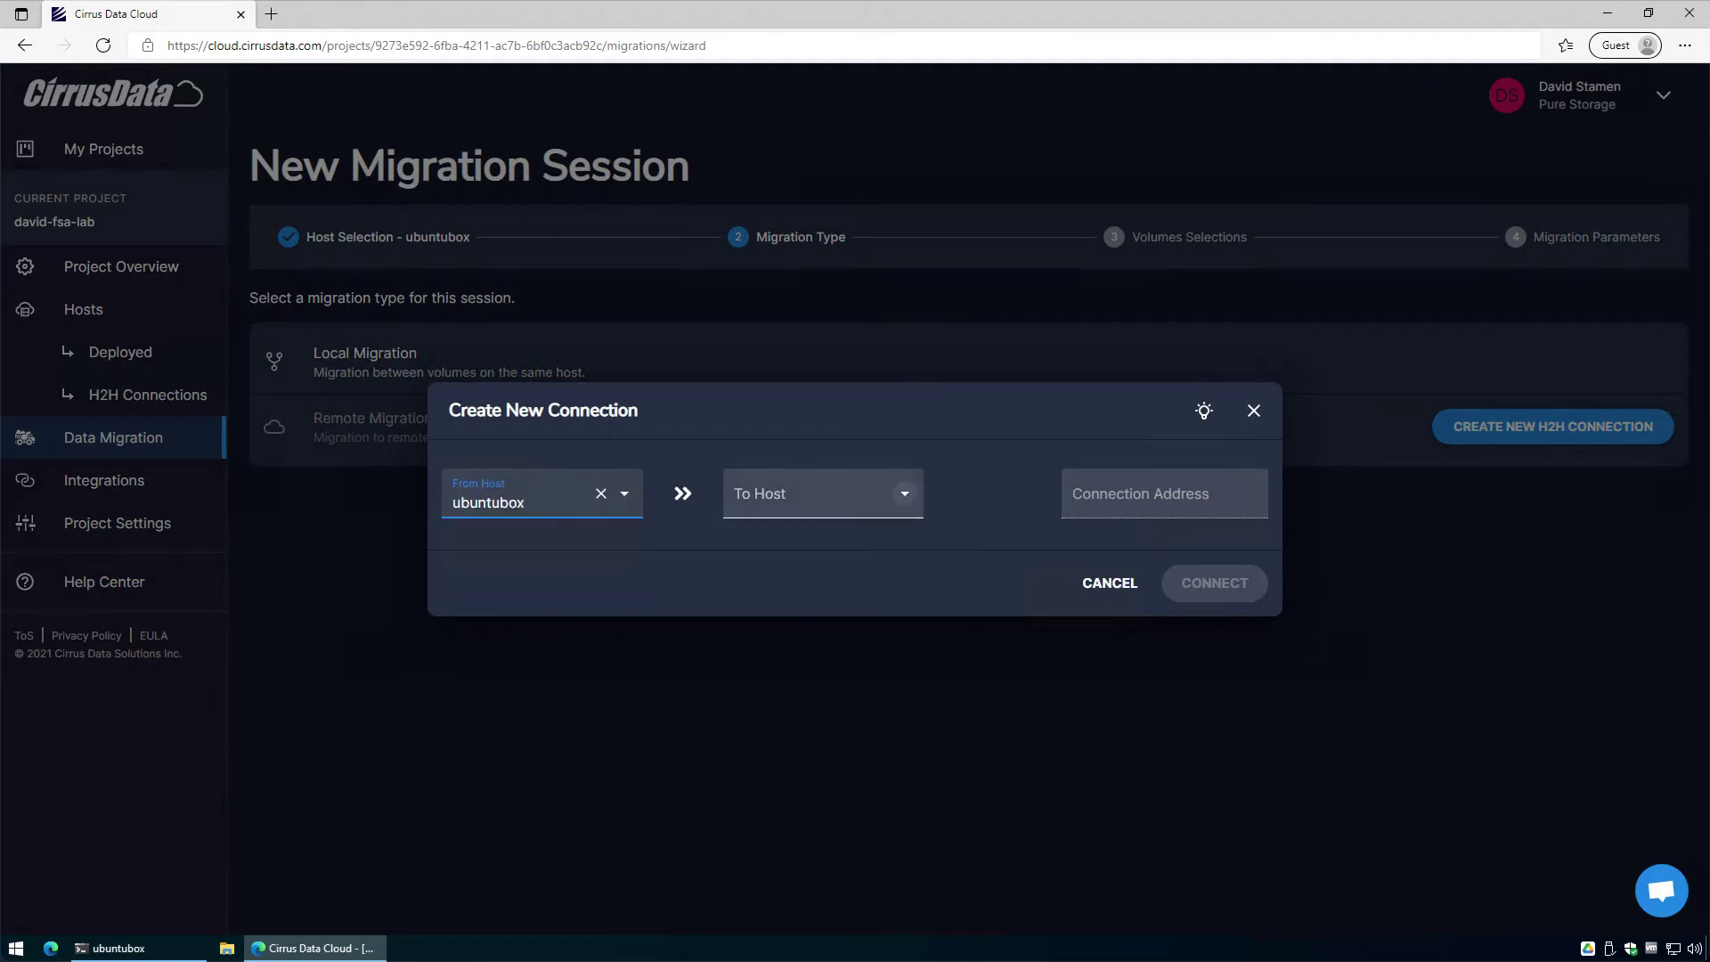
click(903, 493)
click(792, 545)
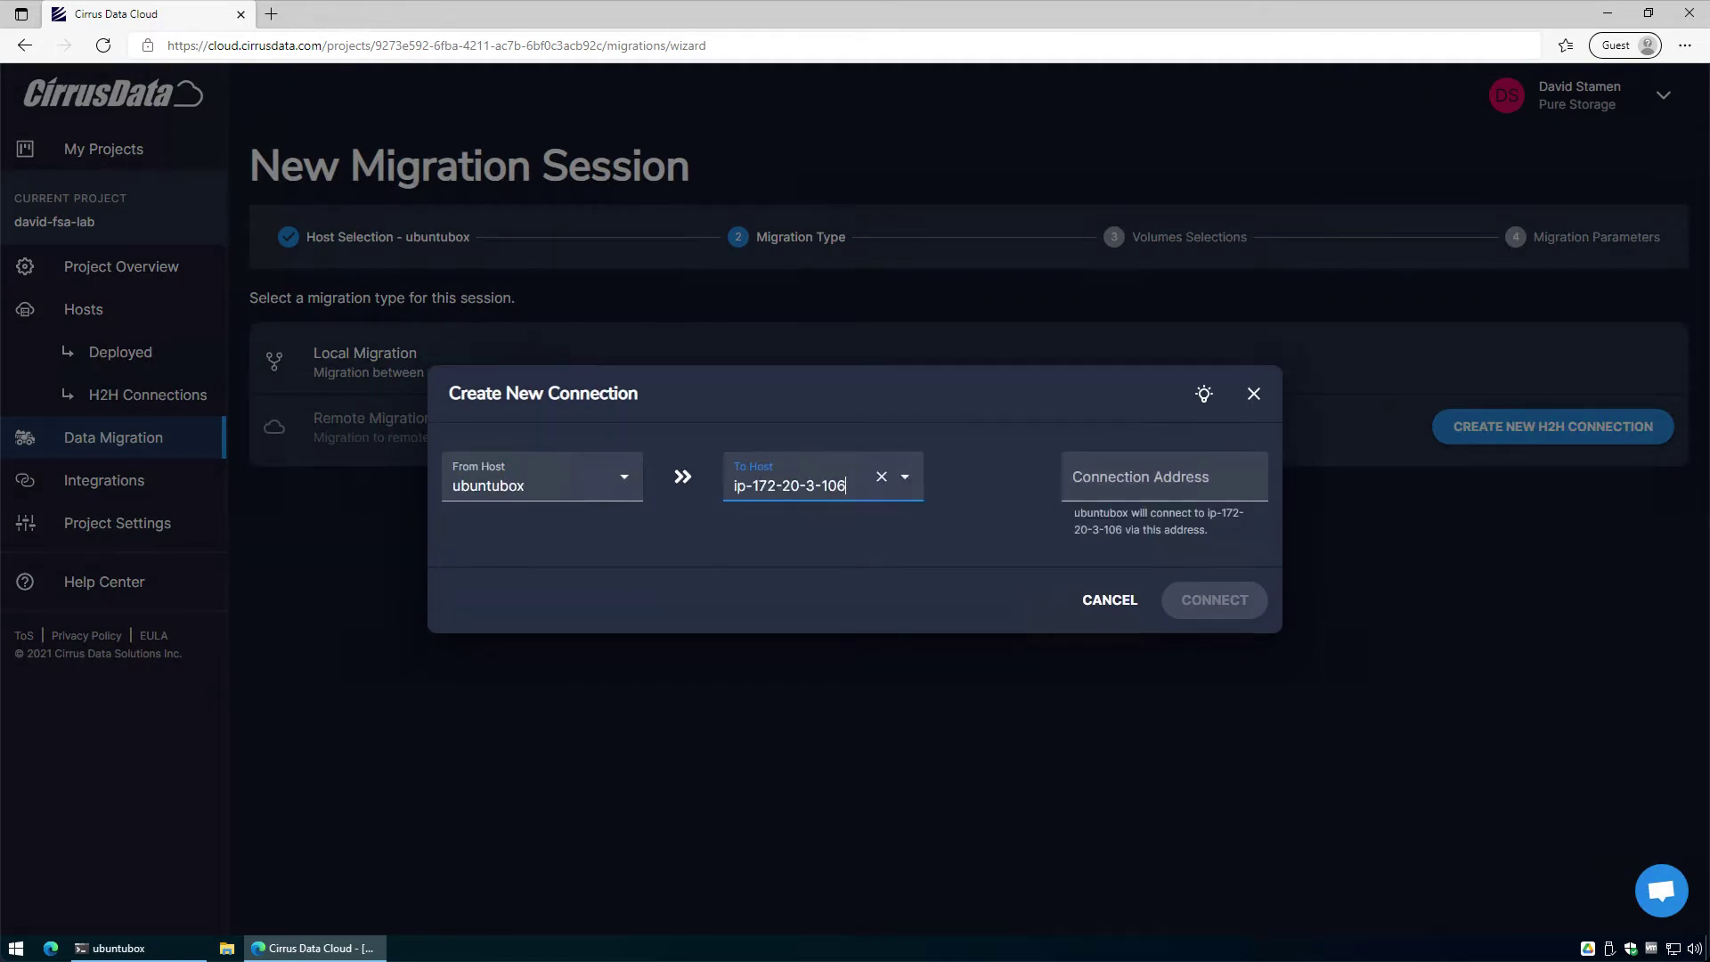
click(1164, 485)
text(17)
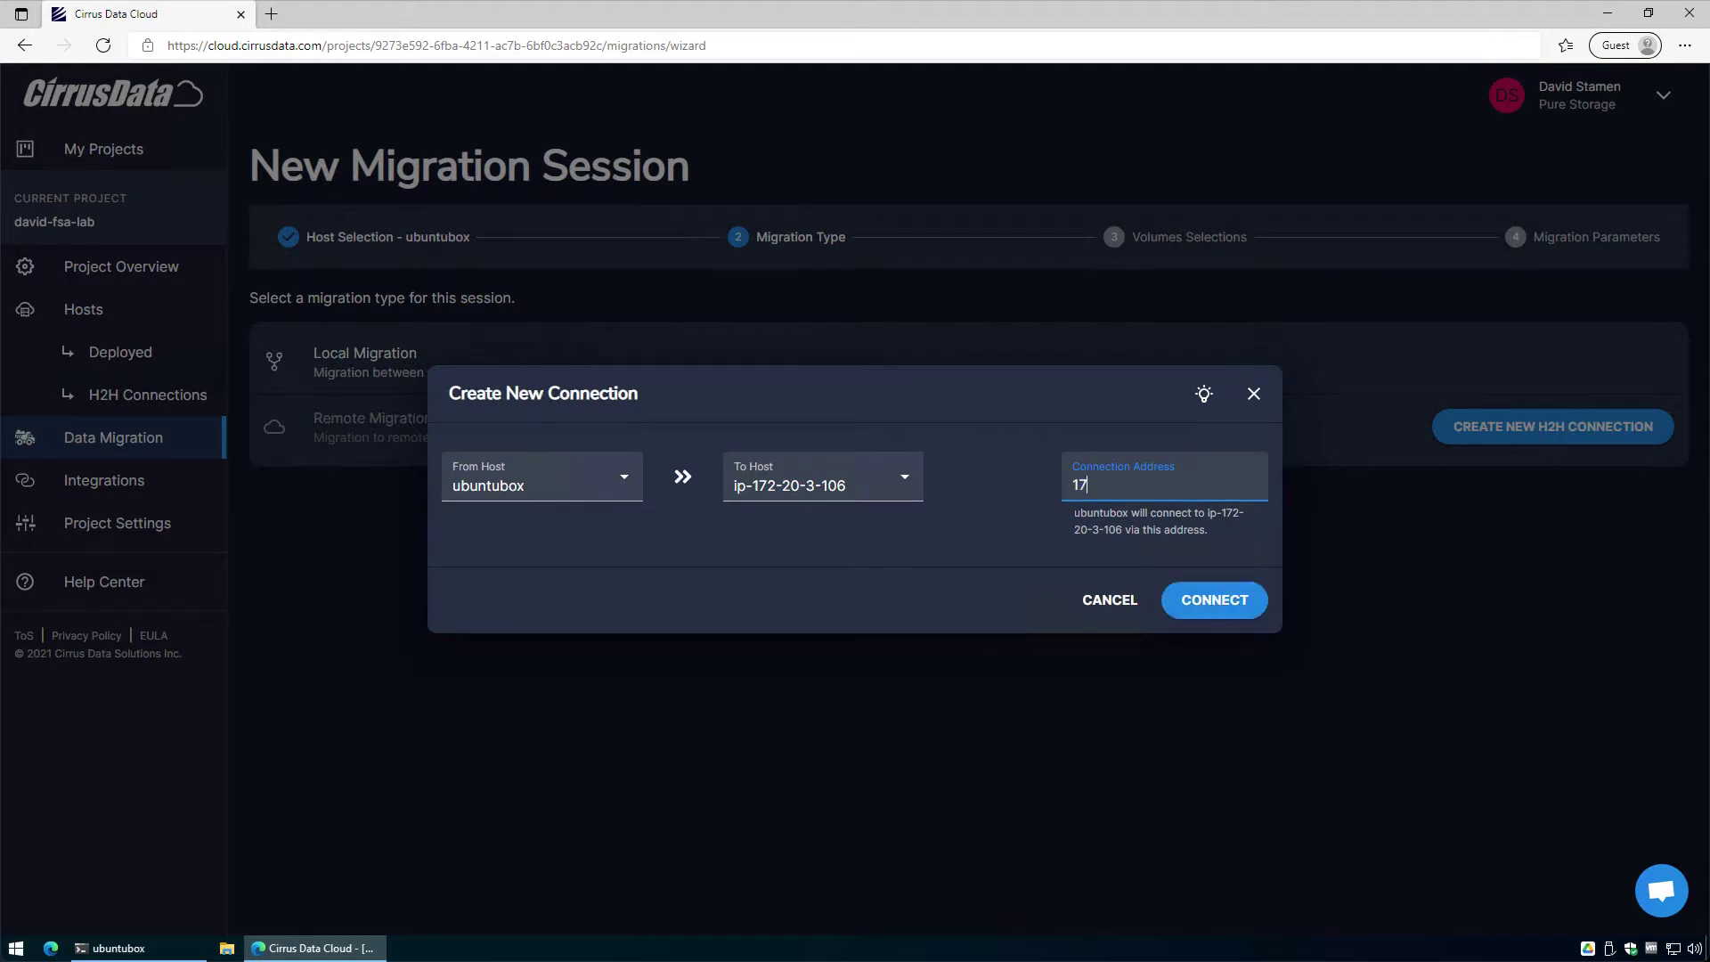
text(2,..20.3.106)
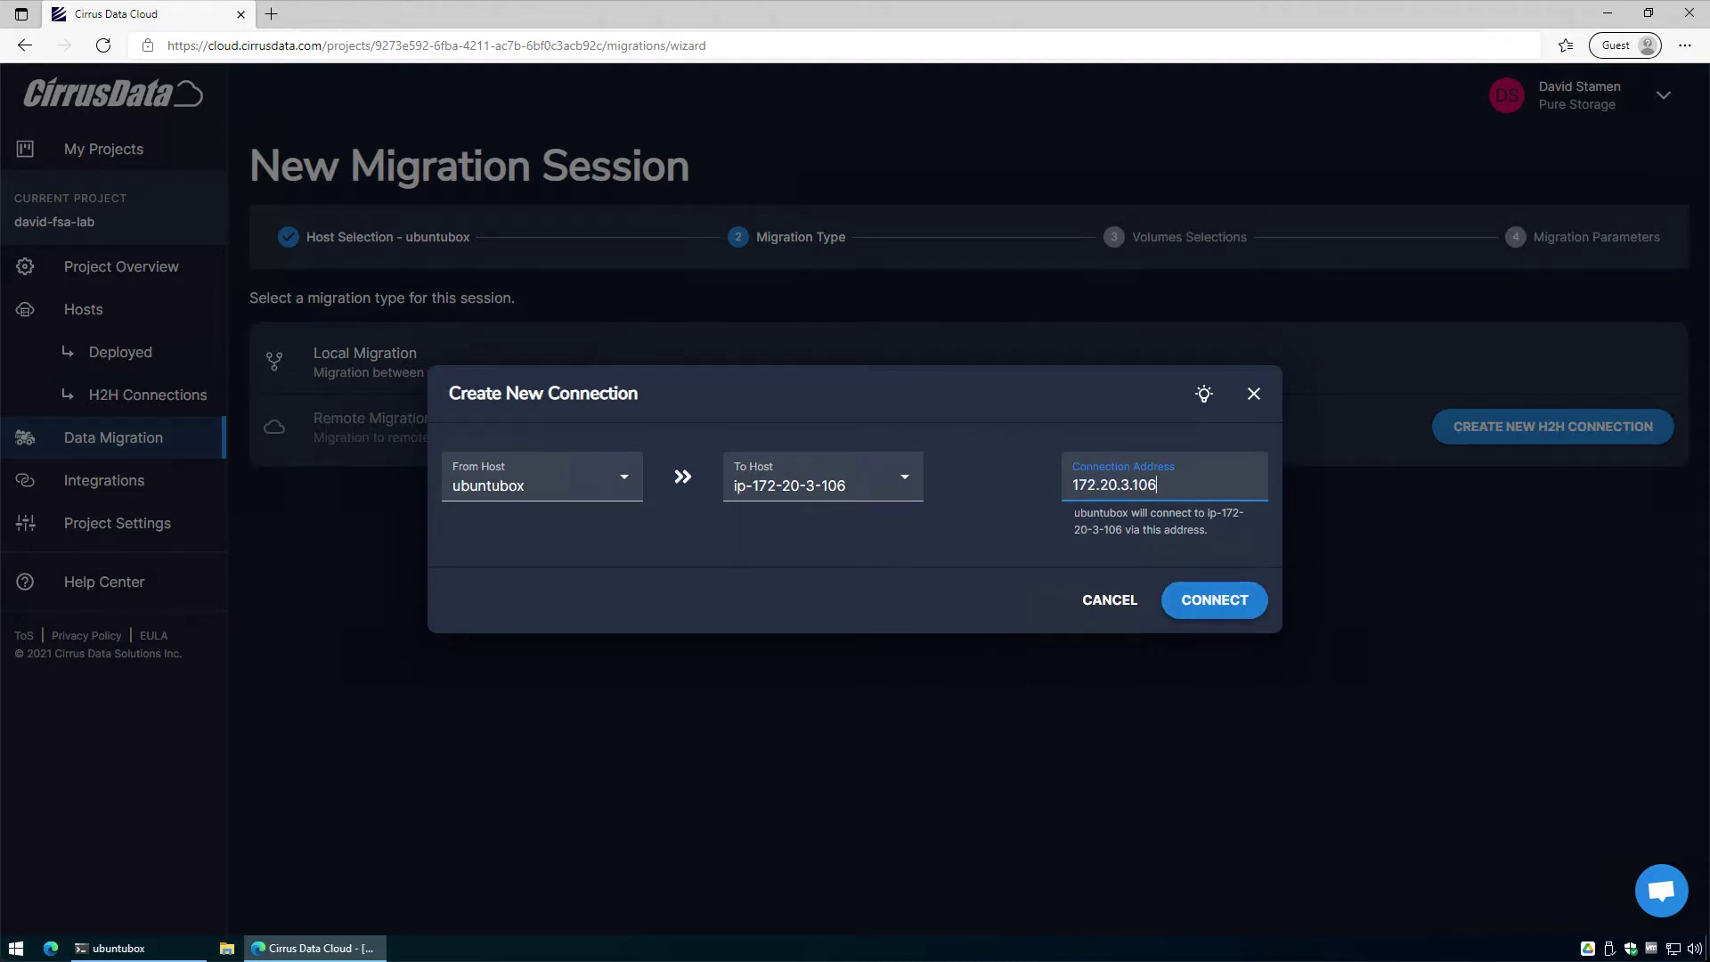
click(1213, 600)
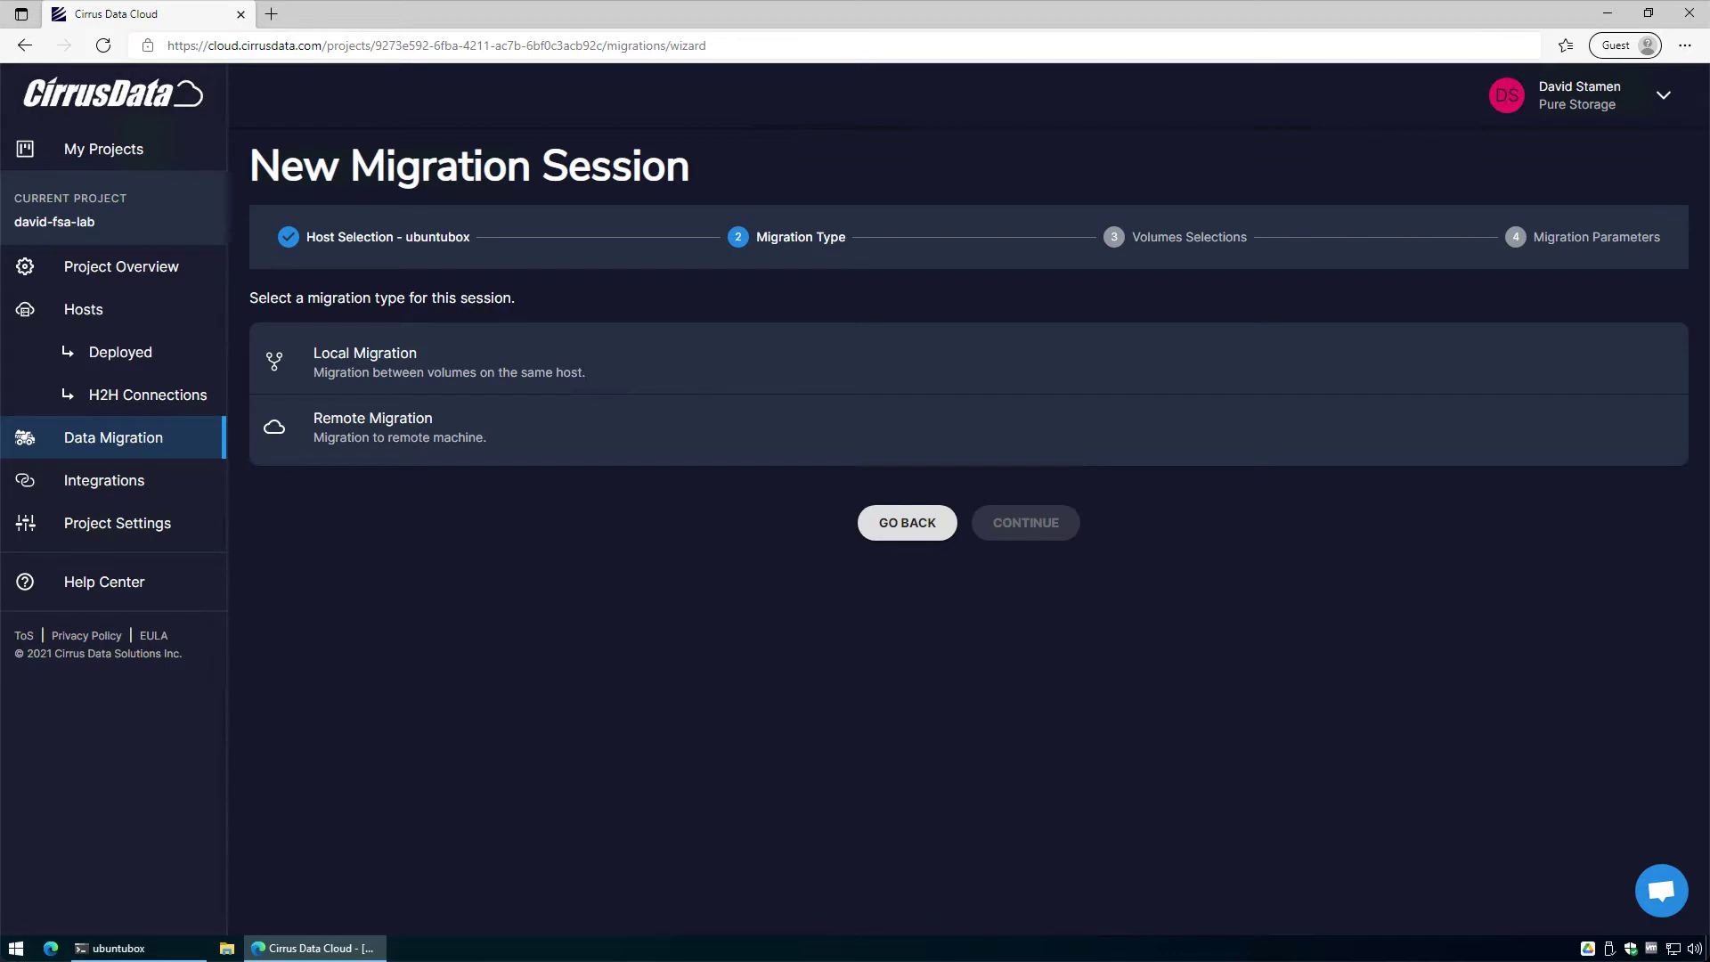
Set the session's migration type to Remote Migration with ip-172-20-3-106 as the remote destination host.
click(372, 427)
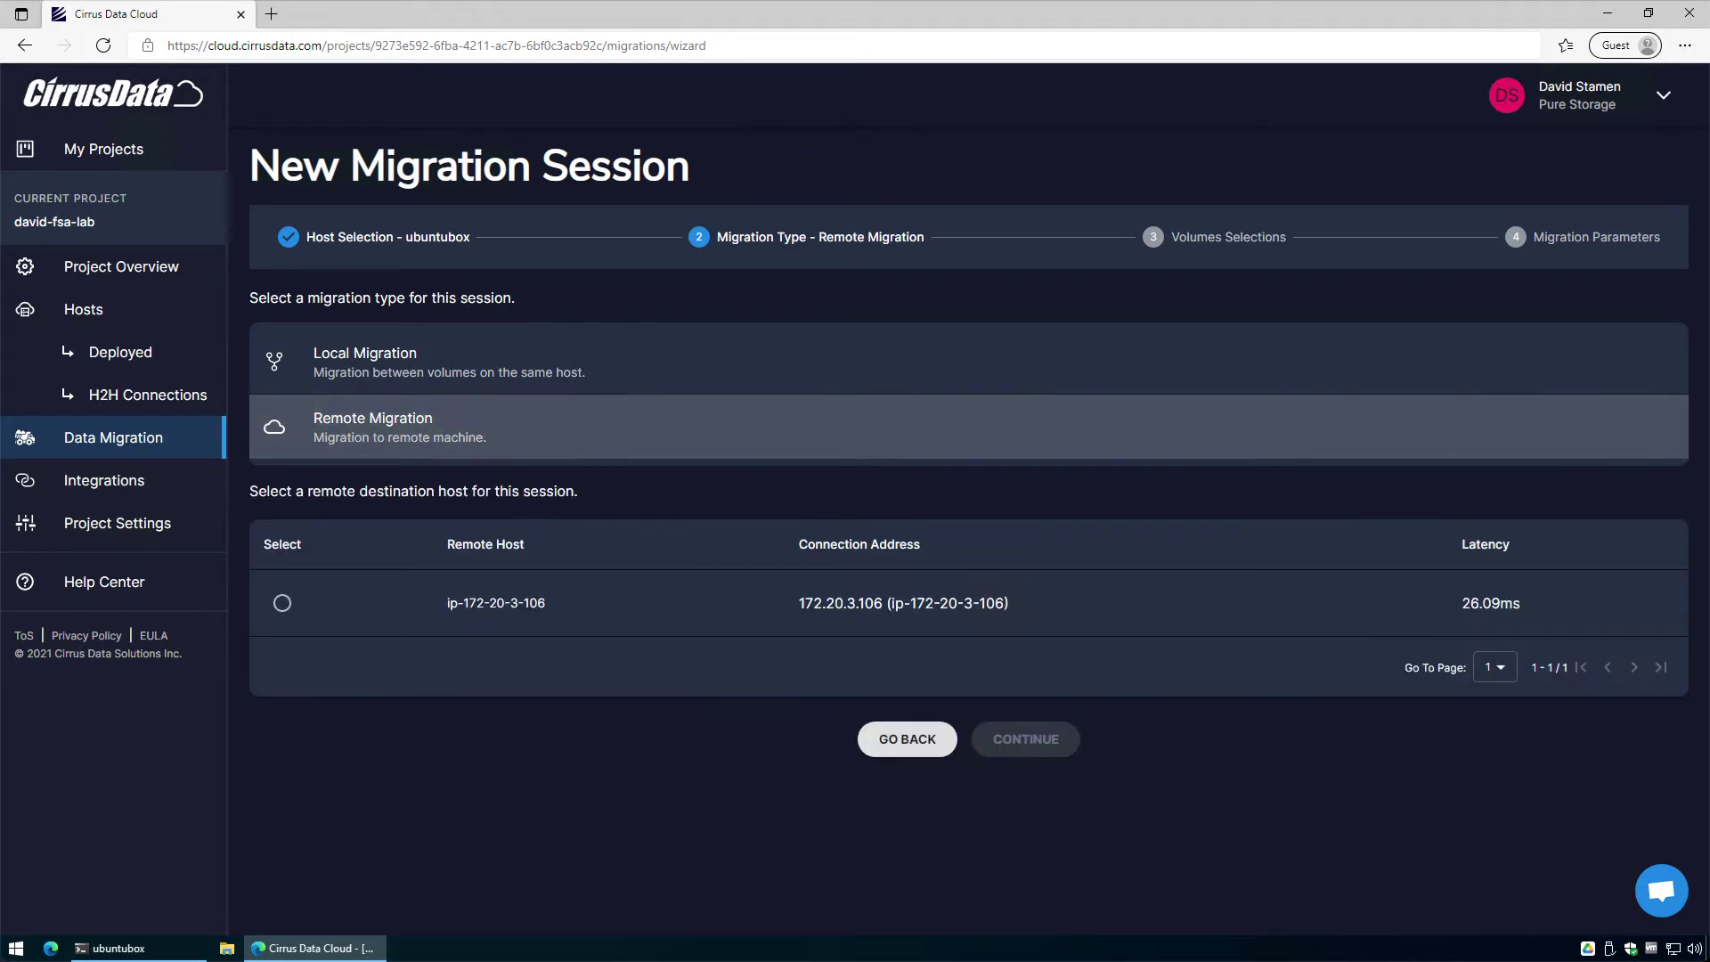
click(282, 603)
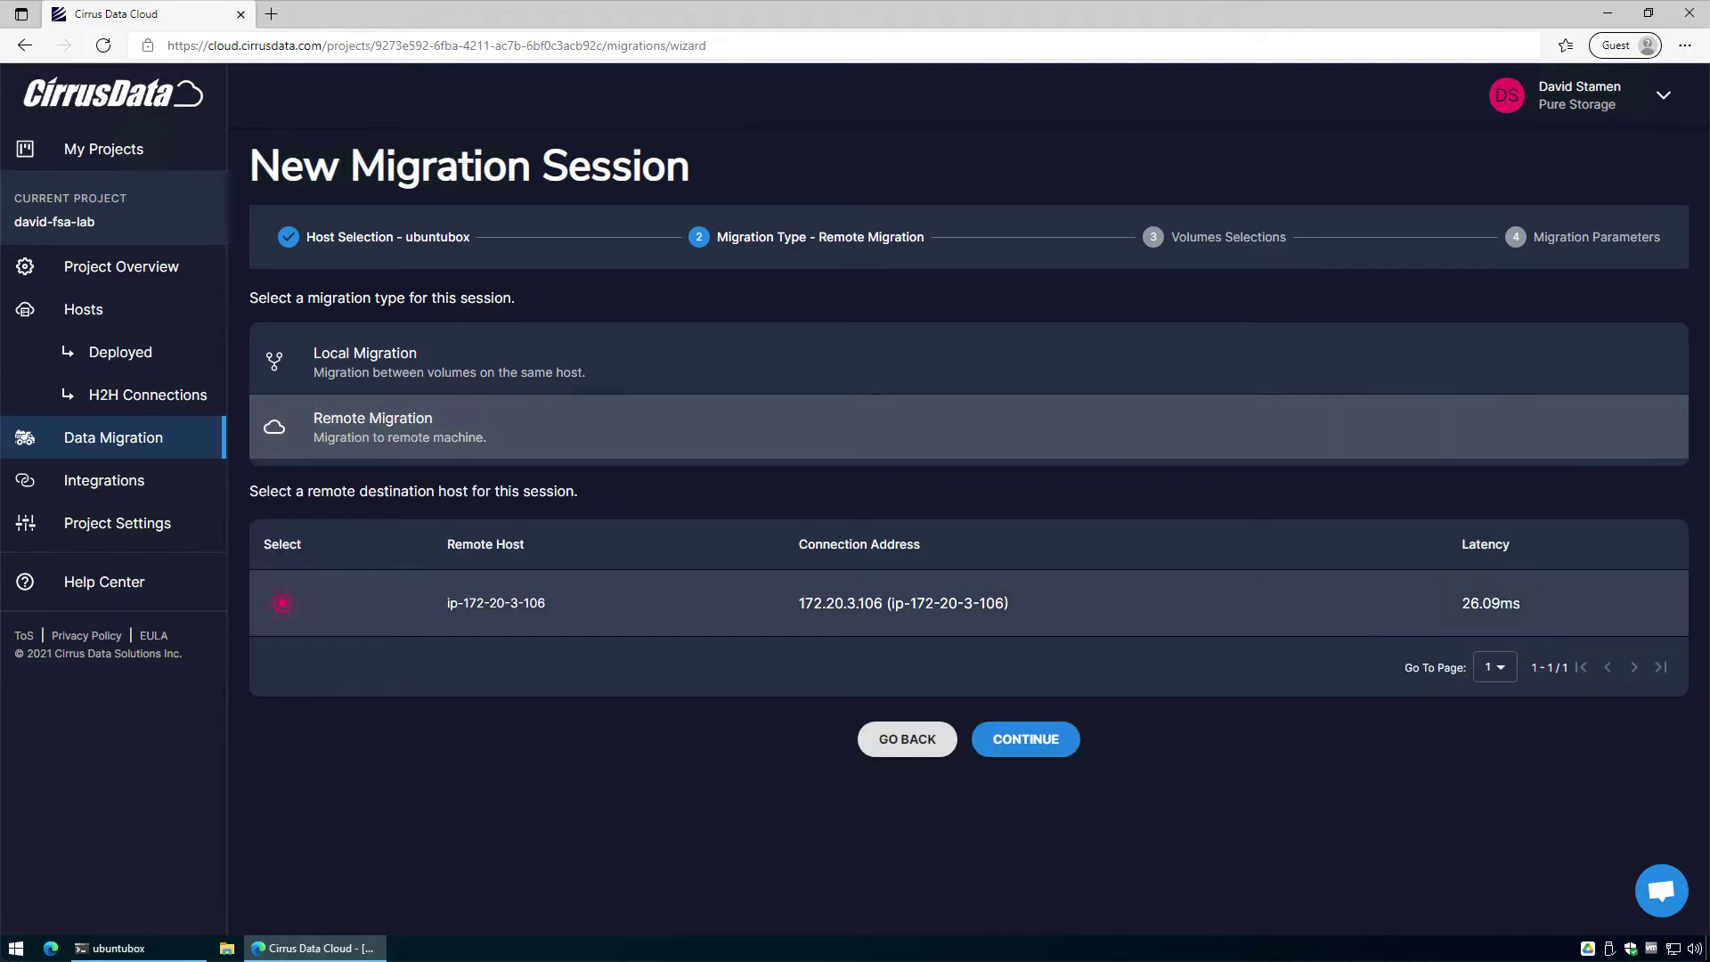
click(1026, 739)
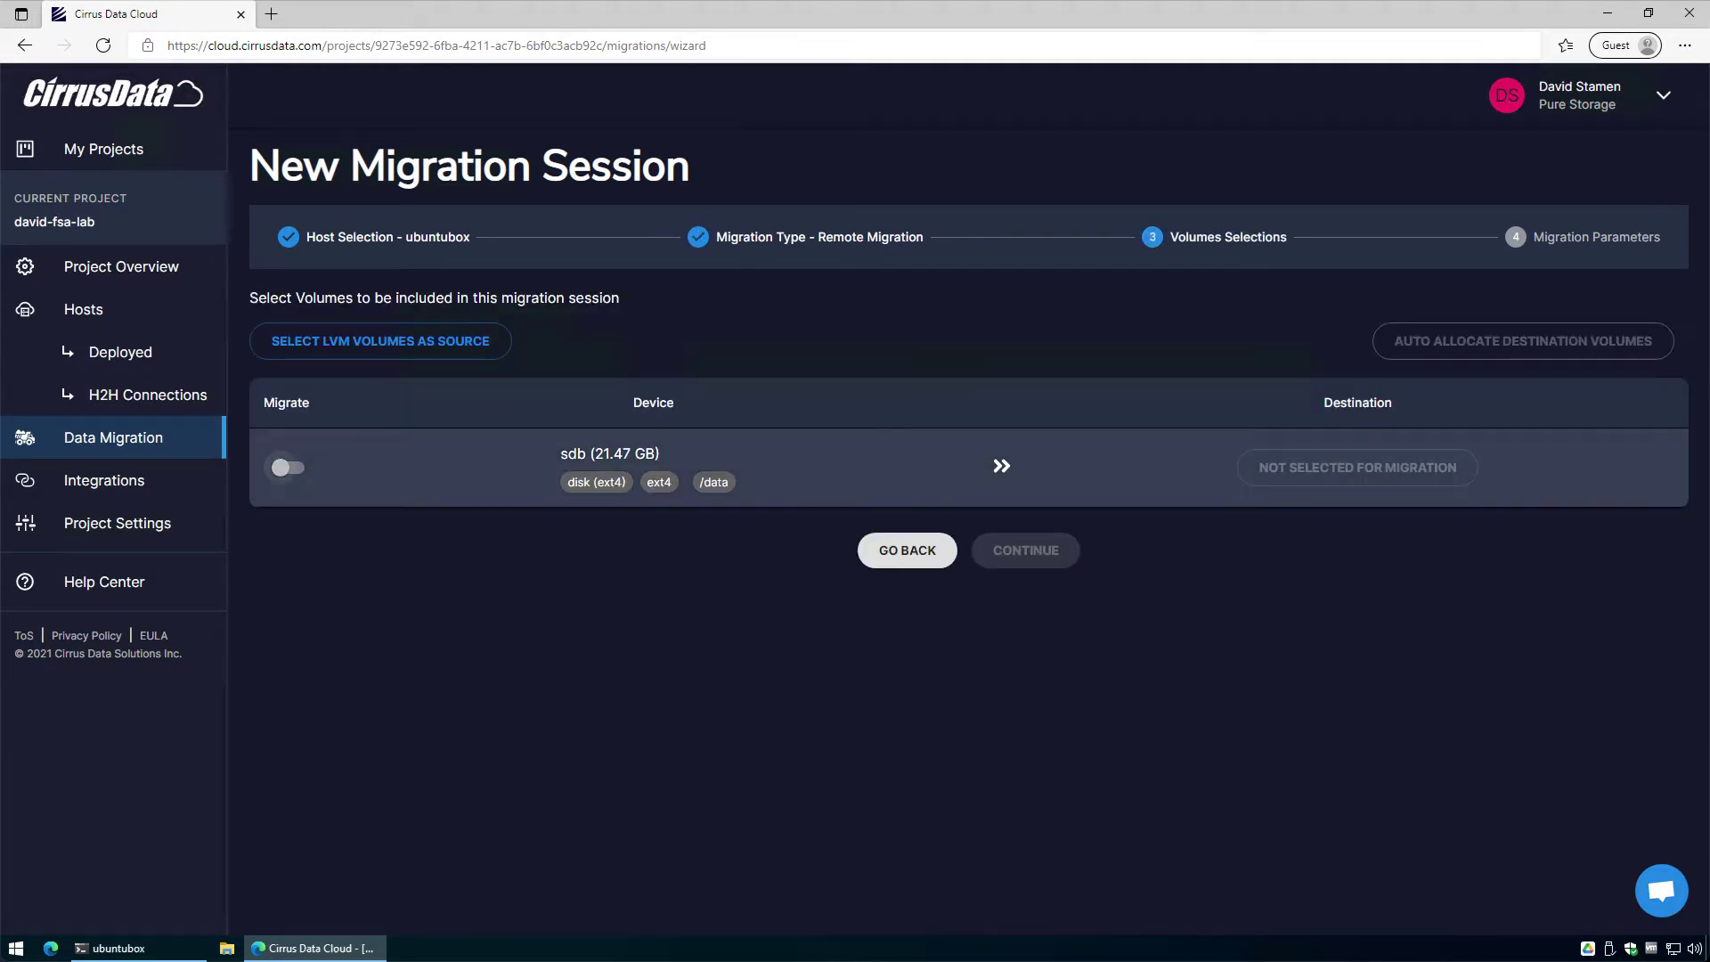
Include sdb in the migration and prepare the host for auto allocation through the cbs-aws integration using Automatic Setup.
click(283, 466)
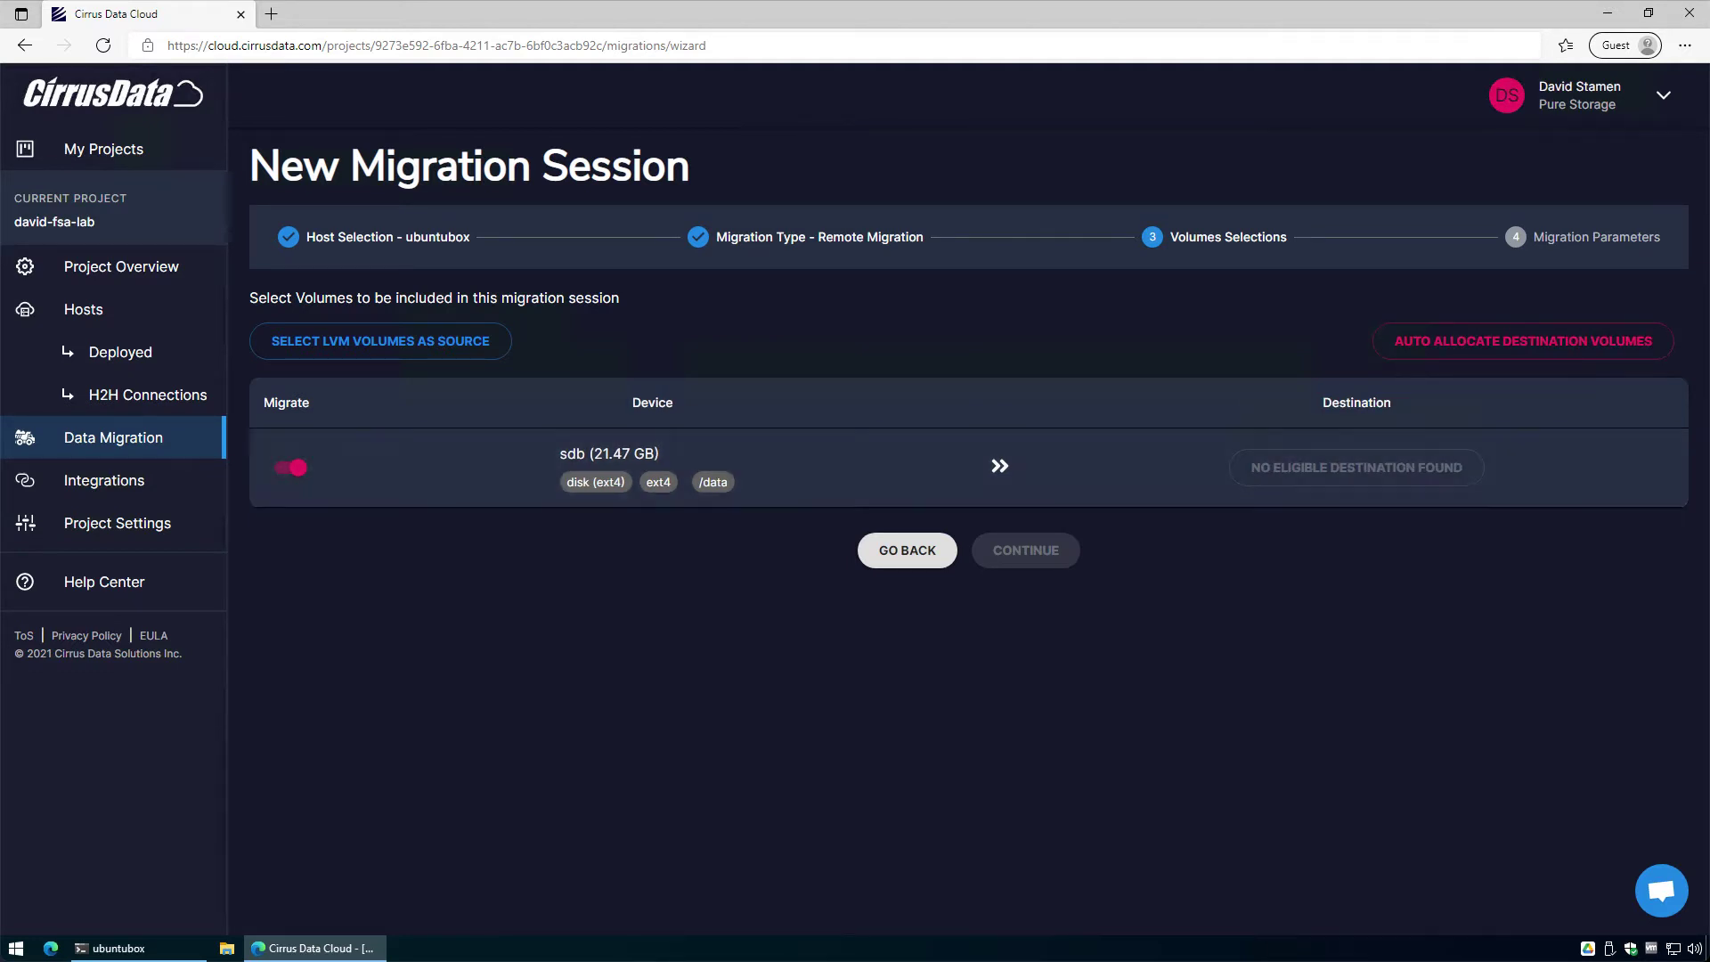
click(1523, 341)
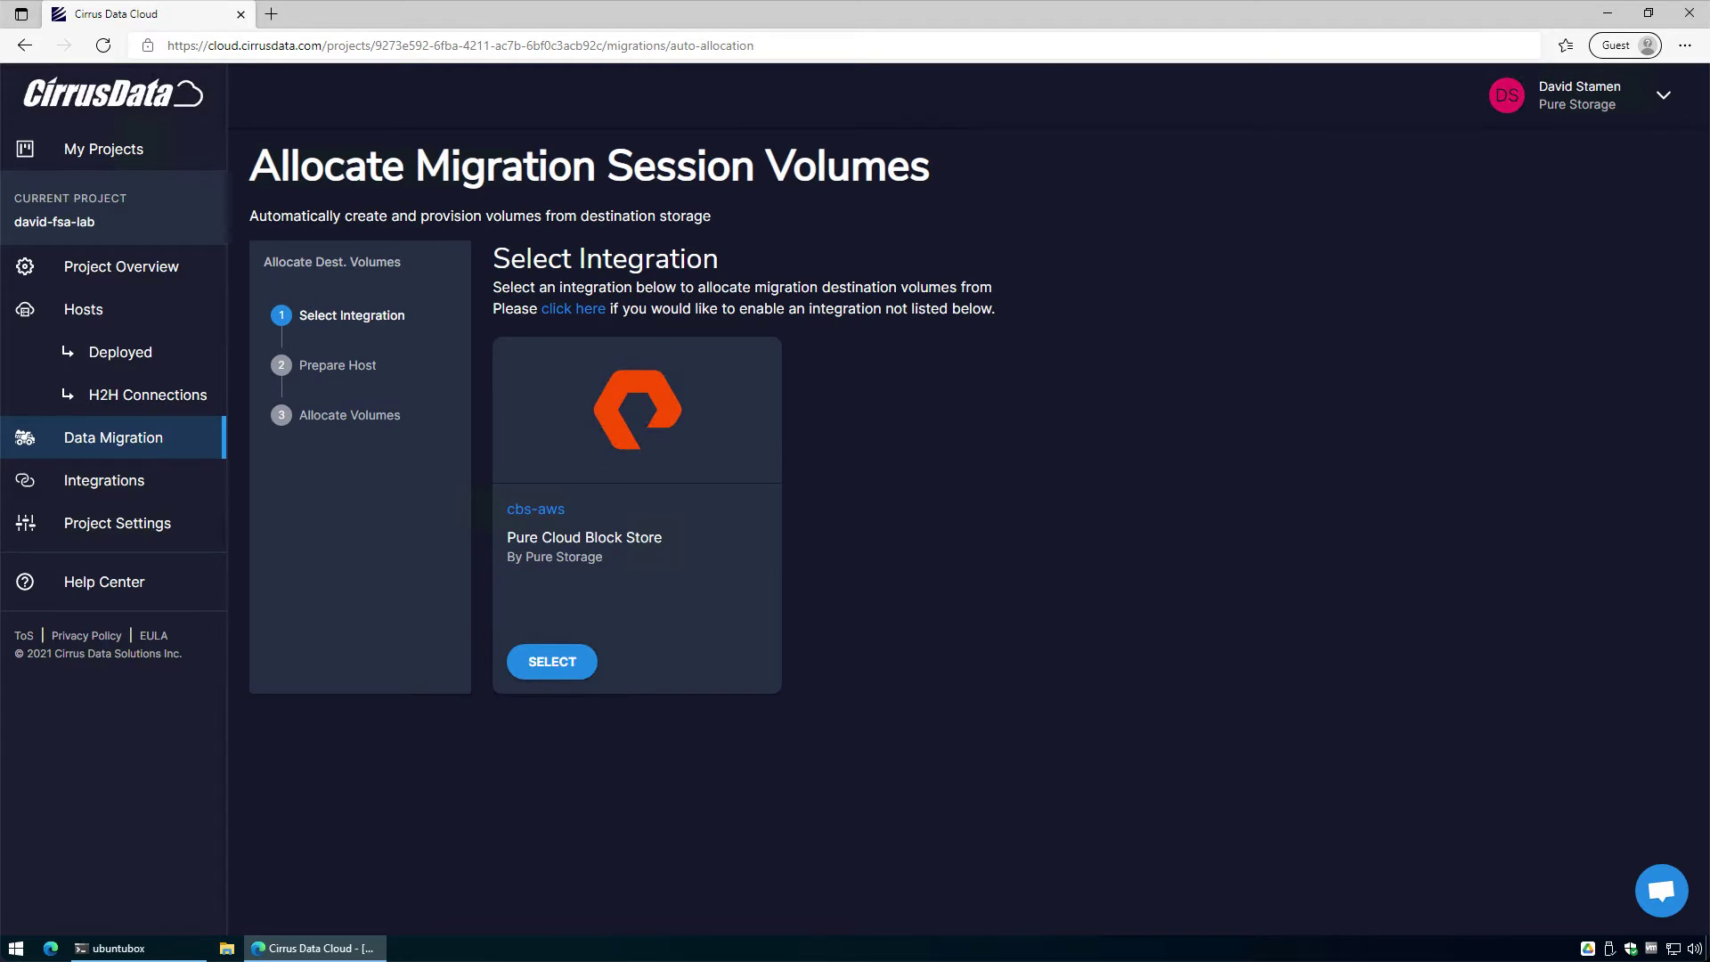
click(552, 661)
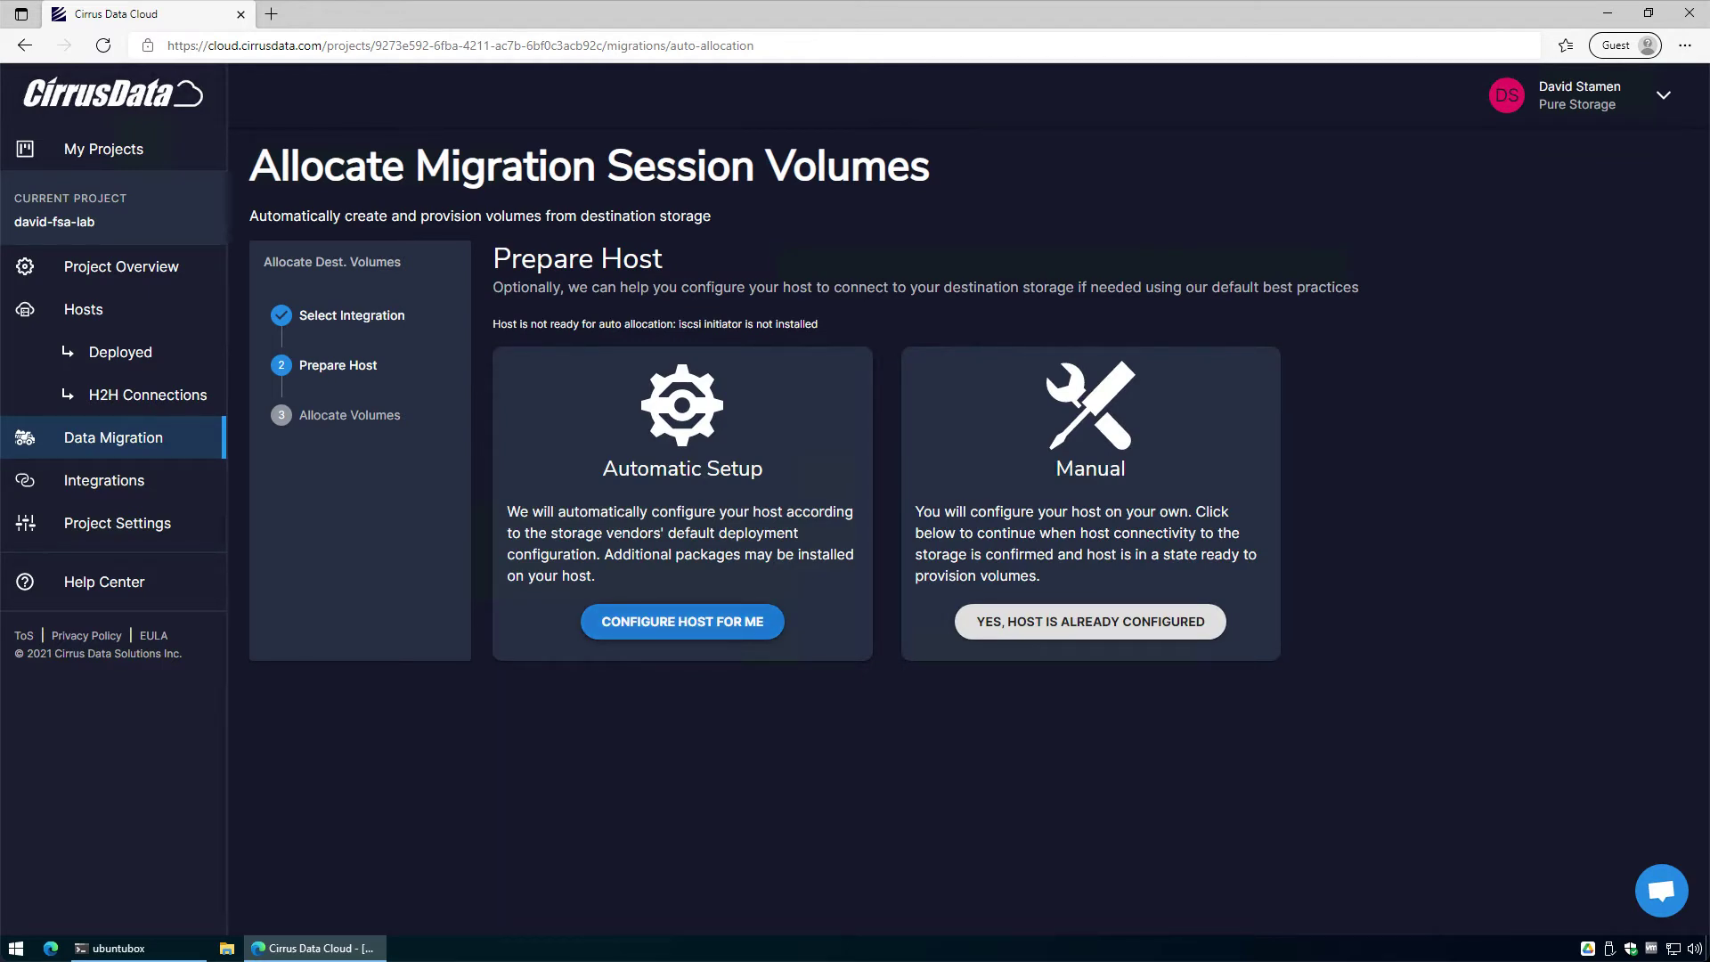
click(682, 621)
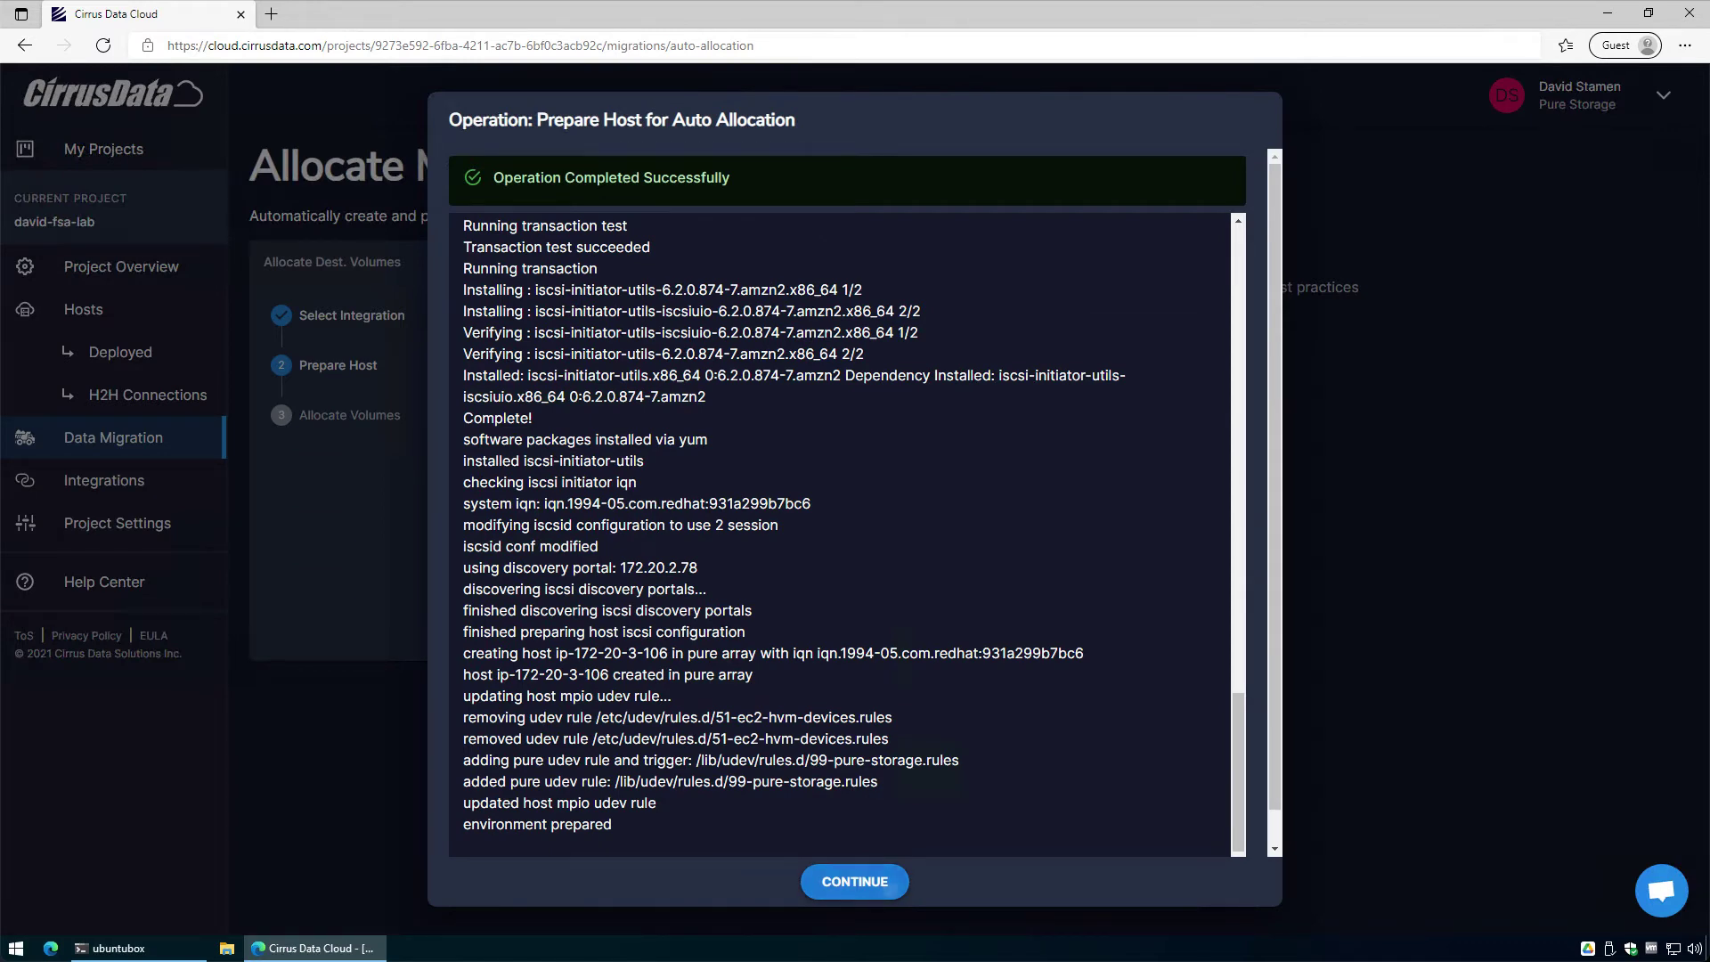
click(855, 882)
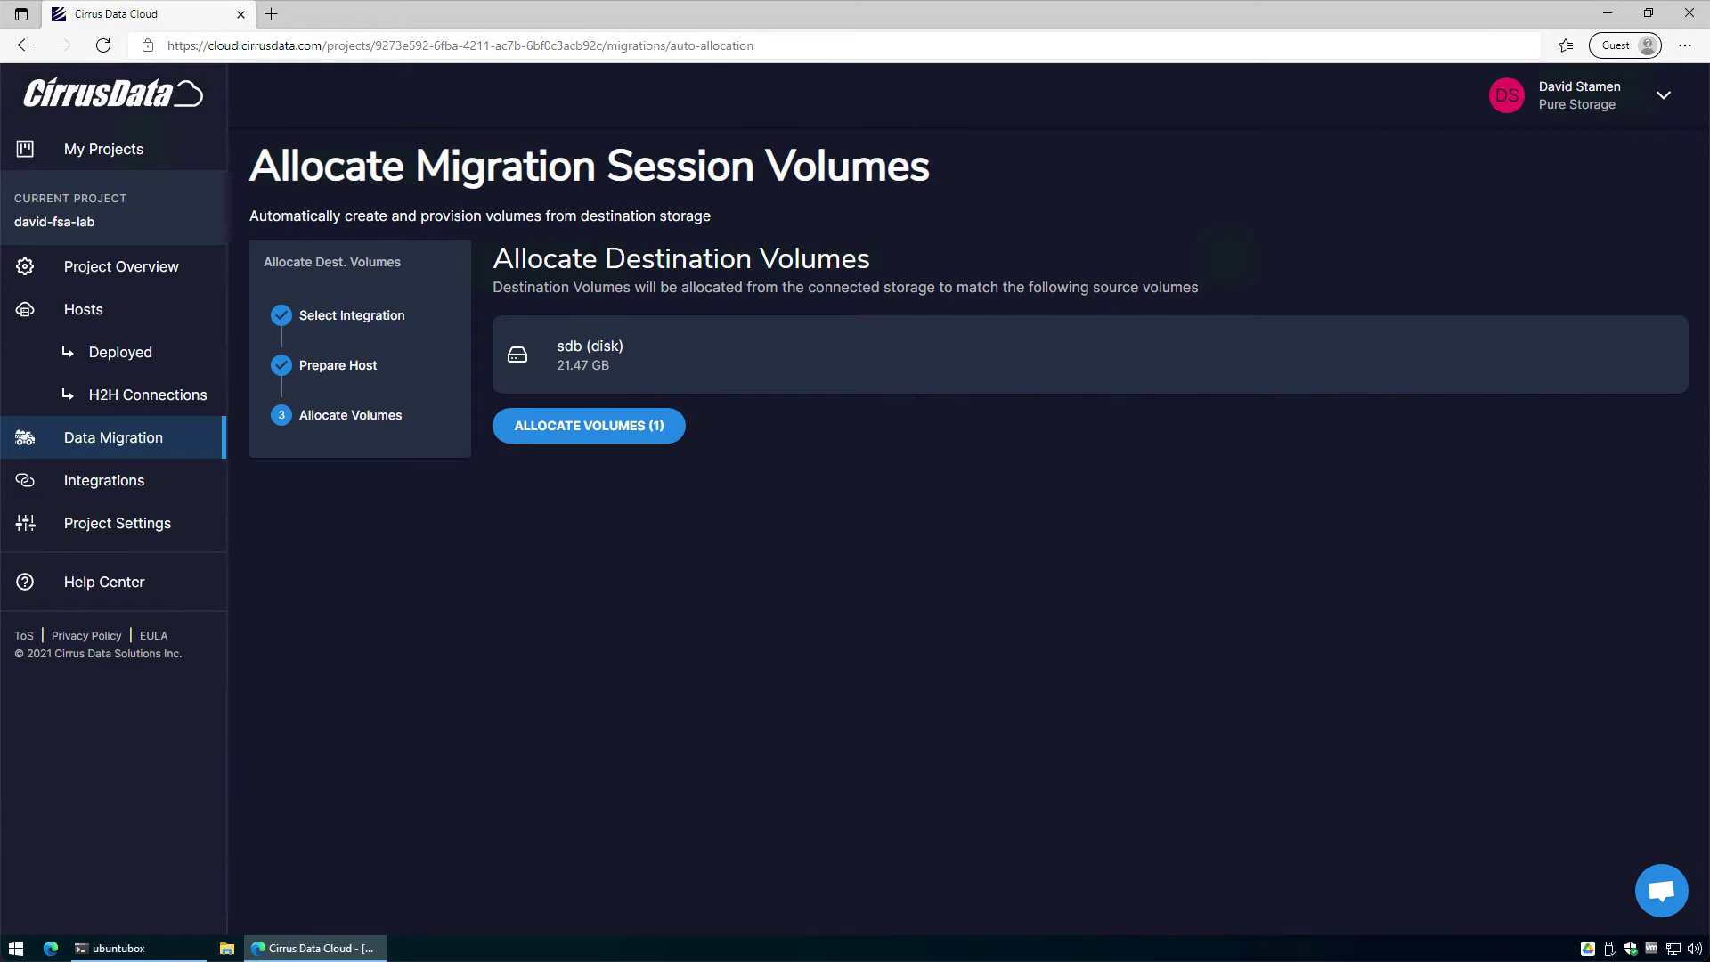
Allocate the destination volume for sdb, review the operation log to its end and return to the volume selection.
click(588, 426)
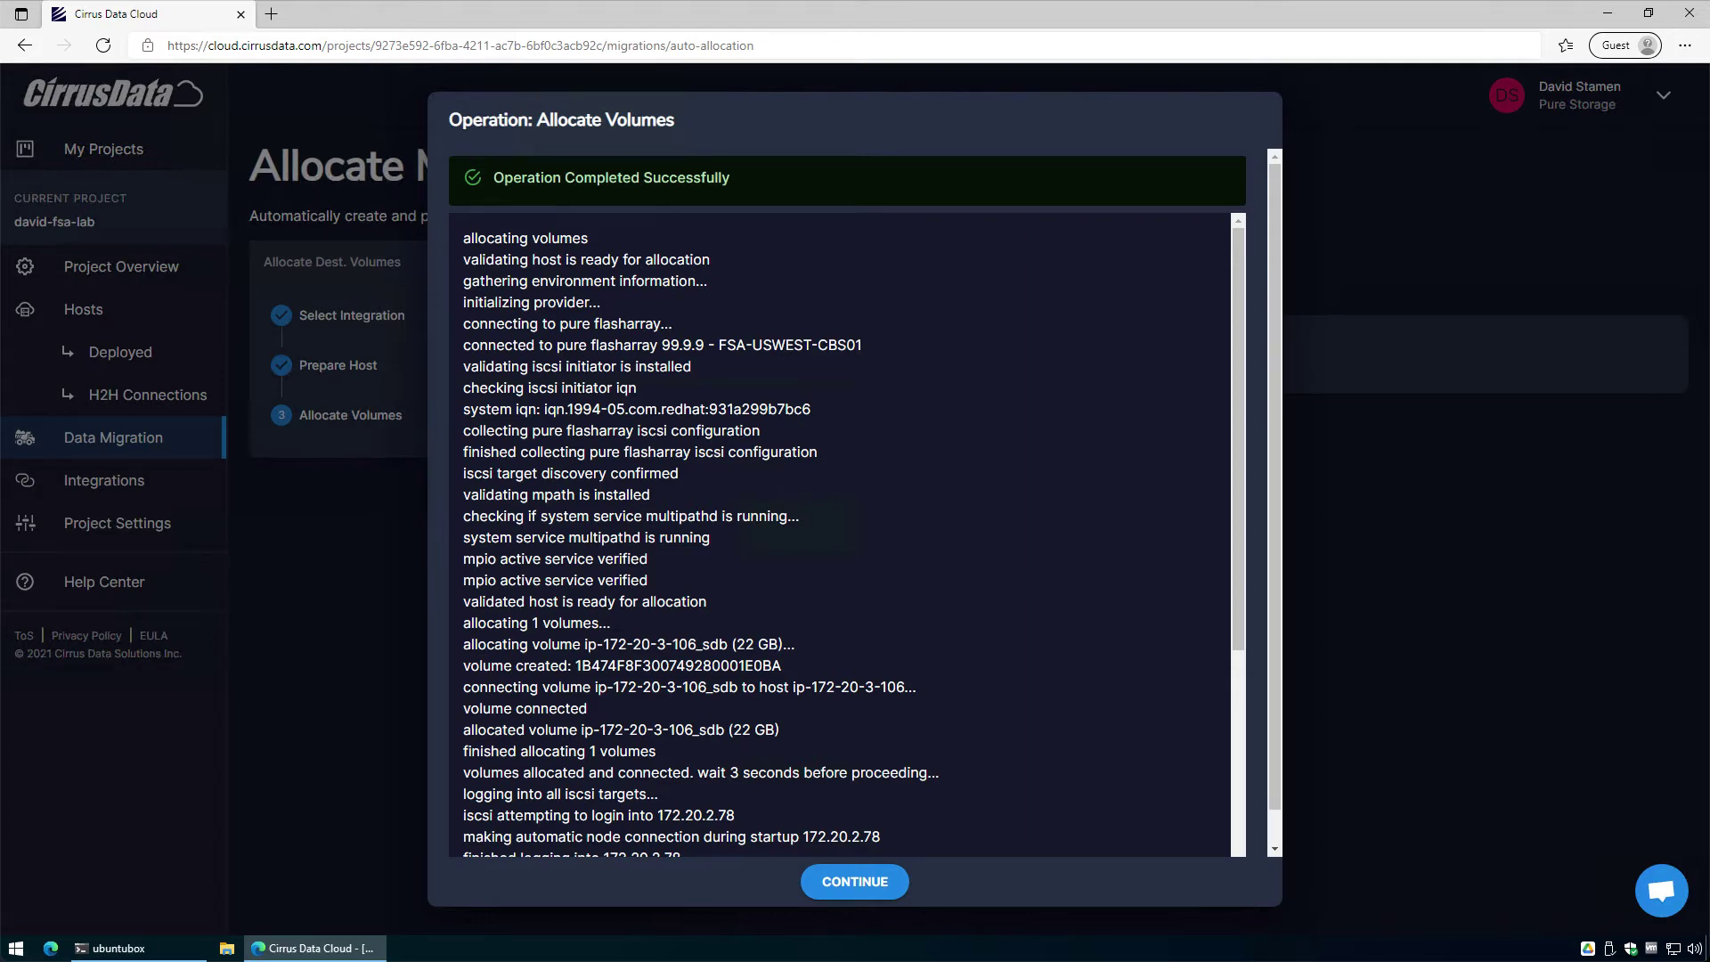
scroll(837, 534, down, 4)
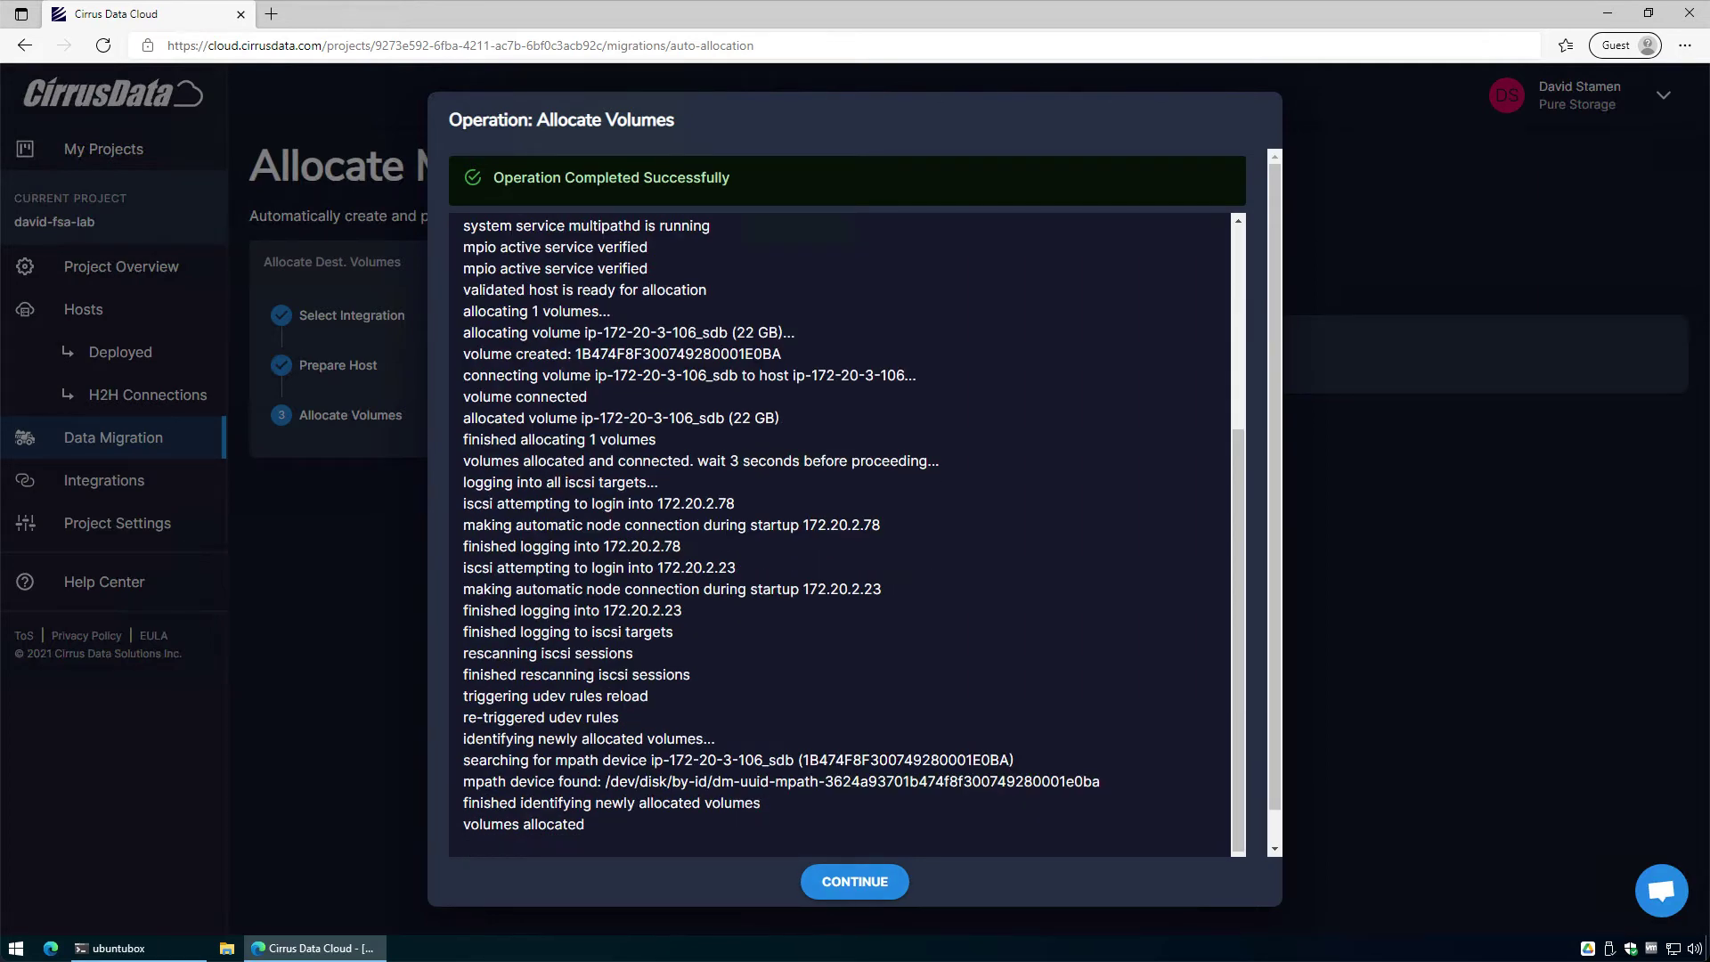
click(855, 882)
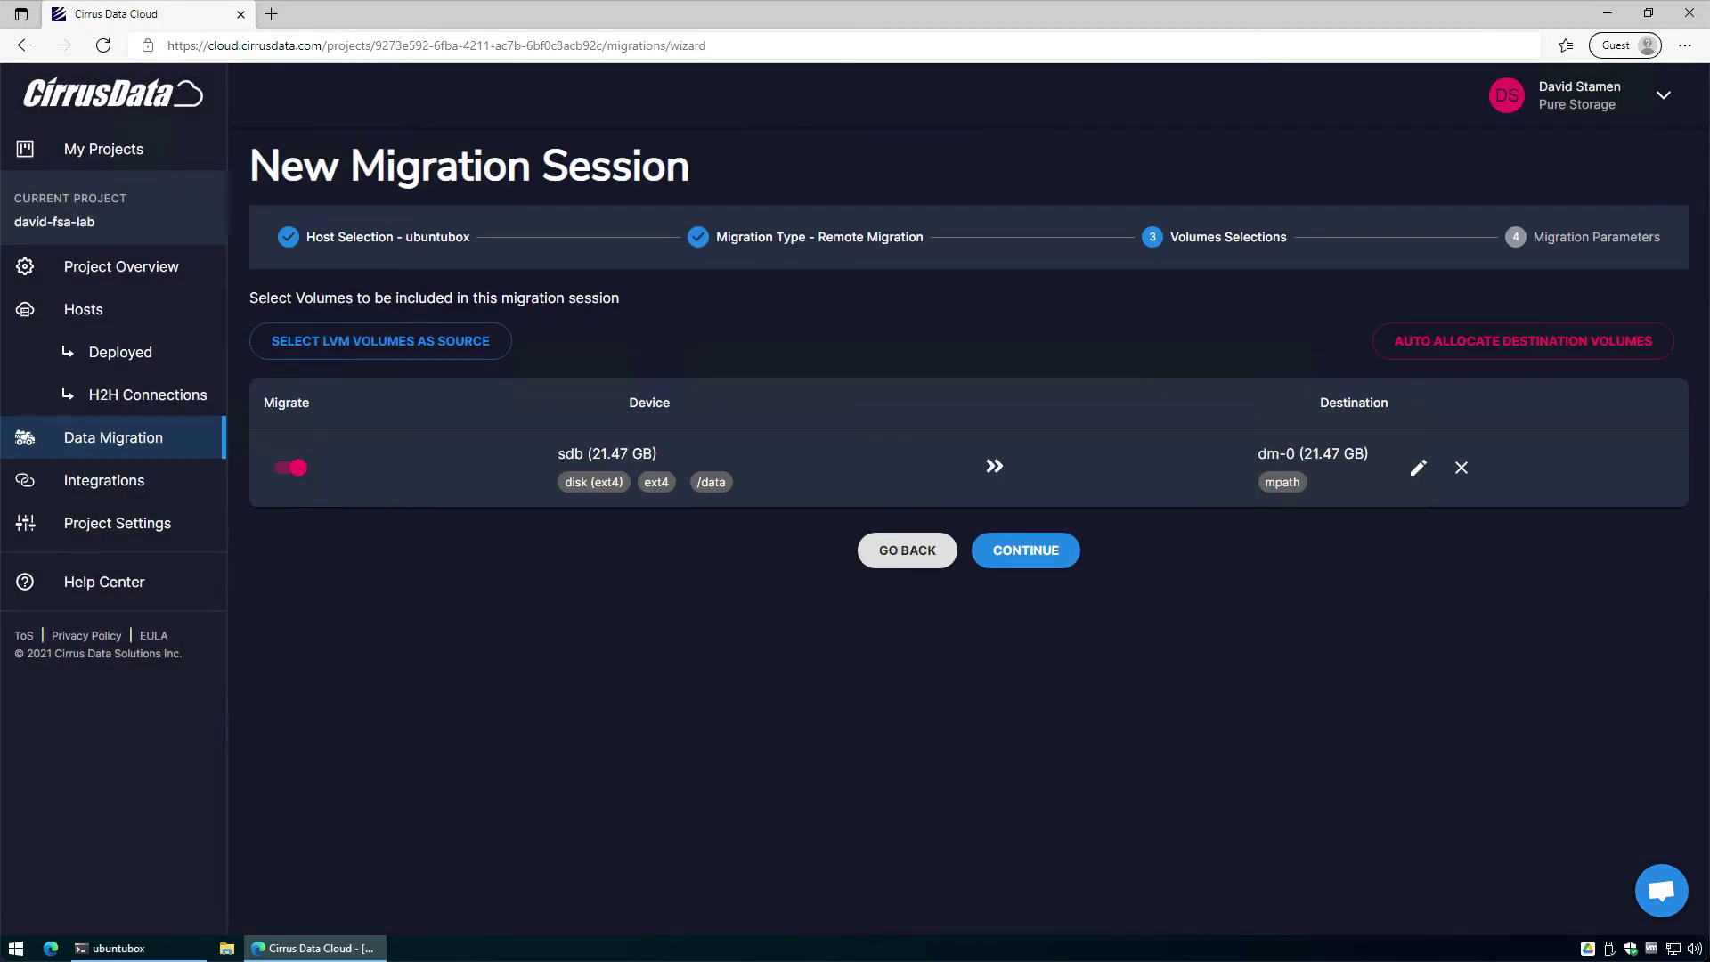
Accept the volume selection and create the migration session with the default migration parameters.
click(1025, 550)
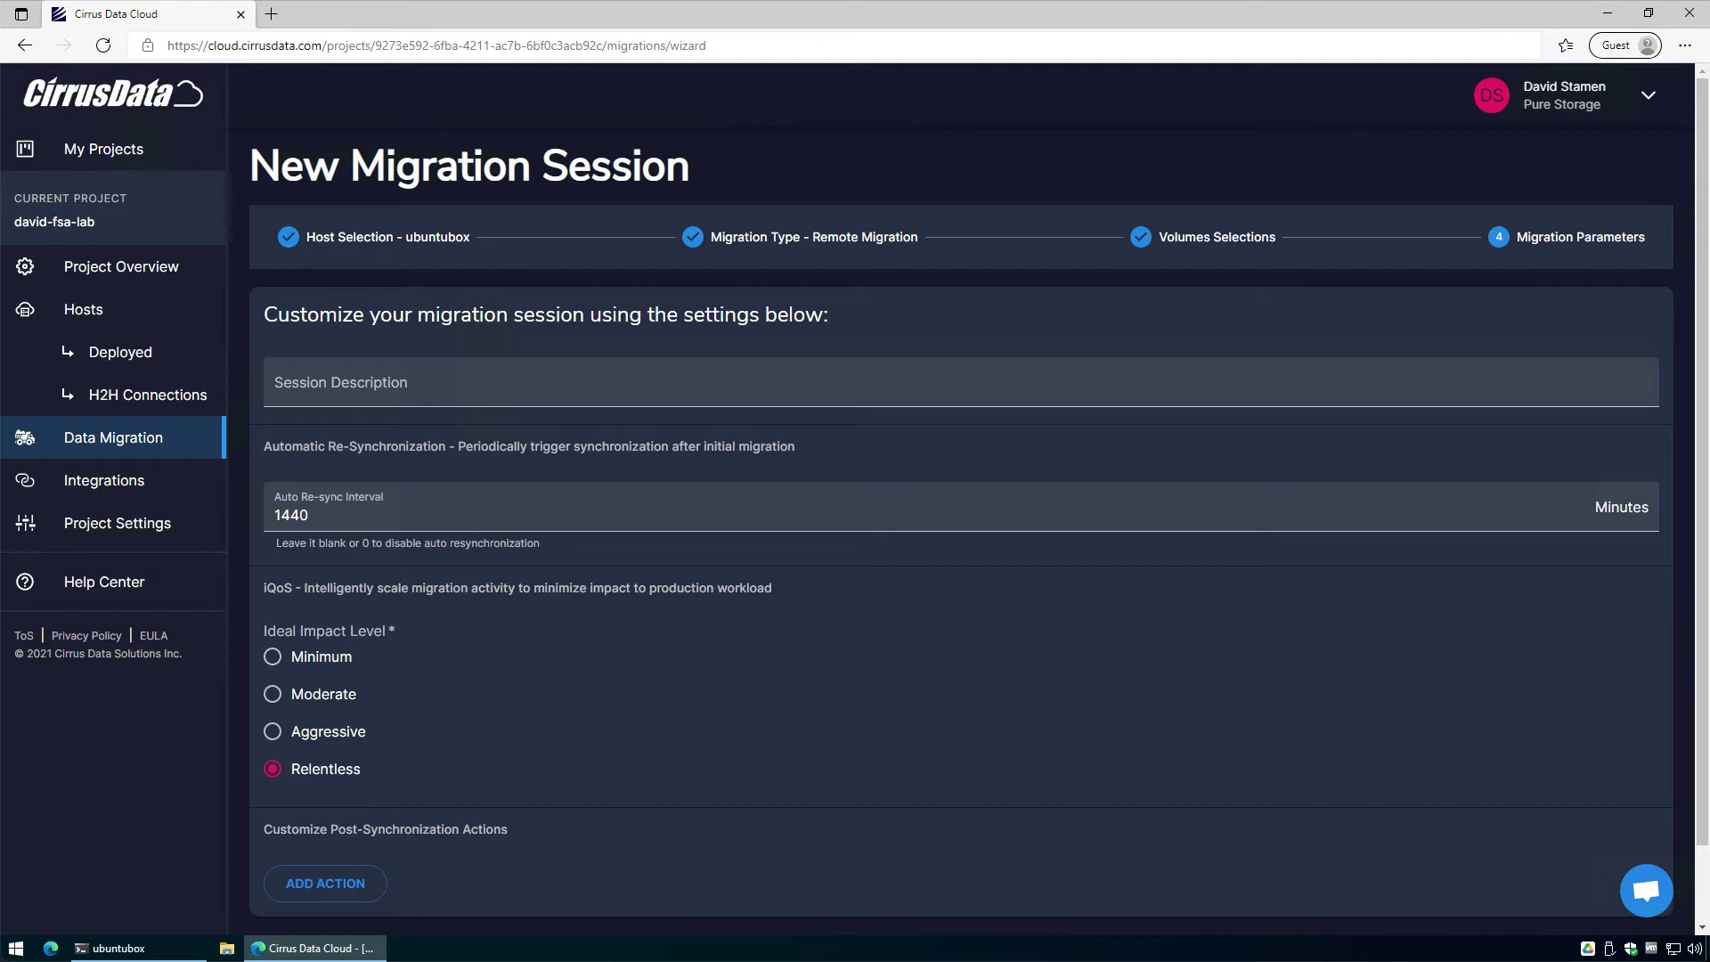
scroll(980, 499, down, 1)
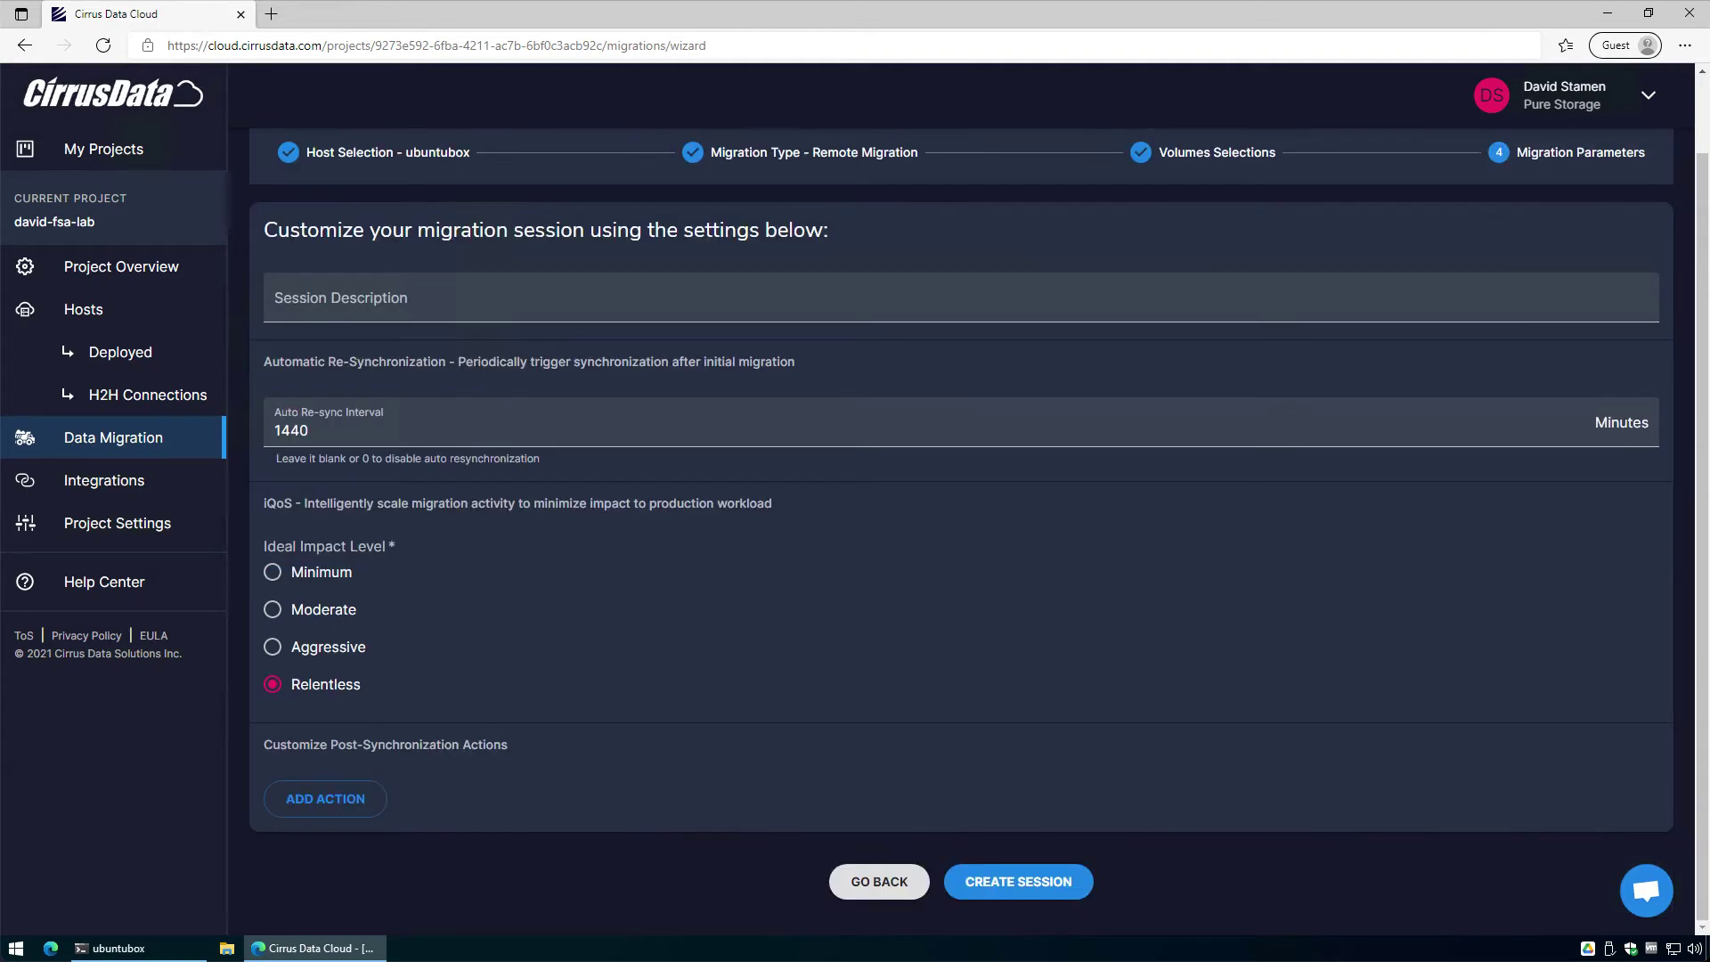
click(1018, 881)
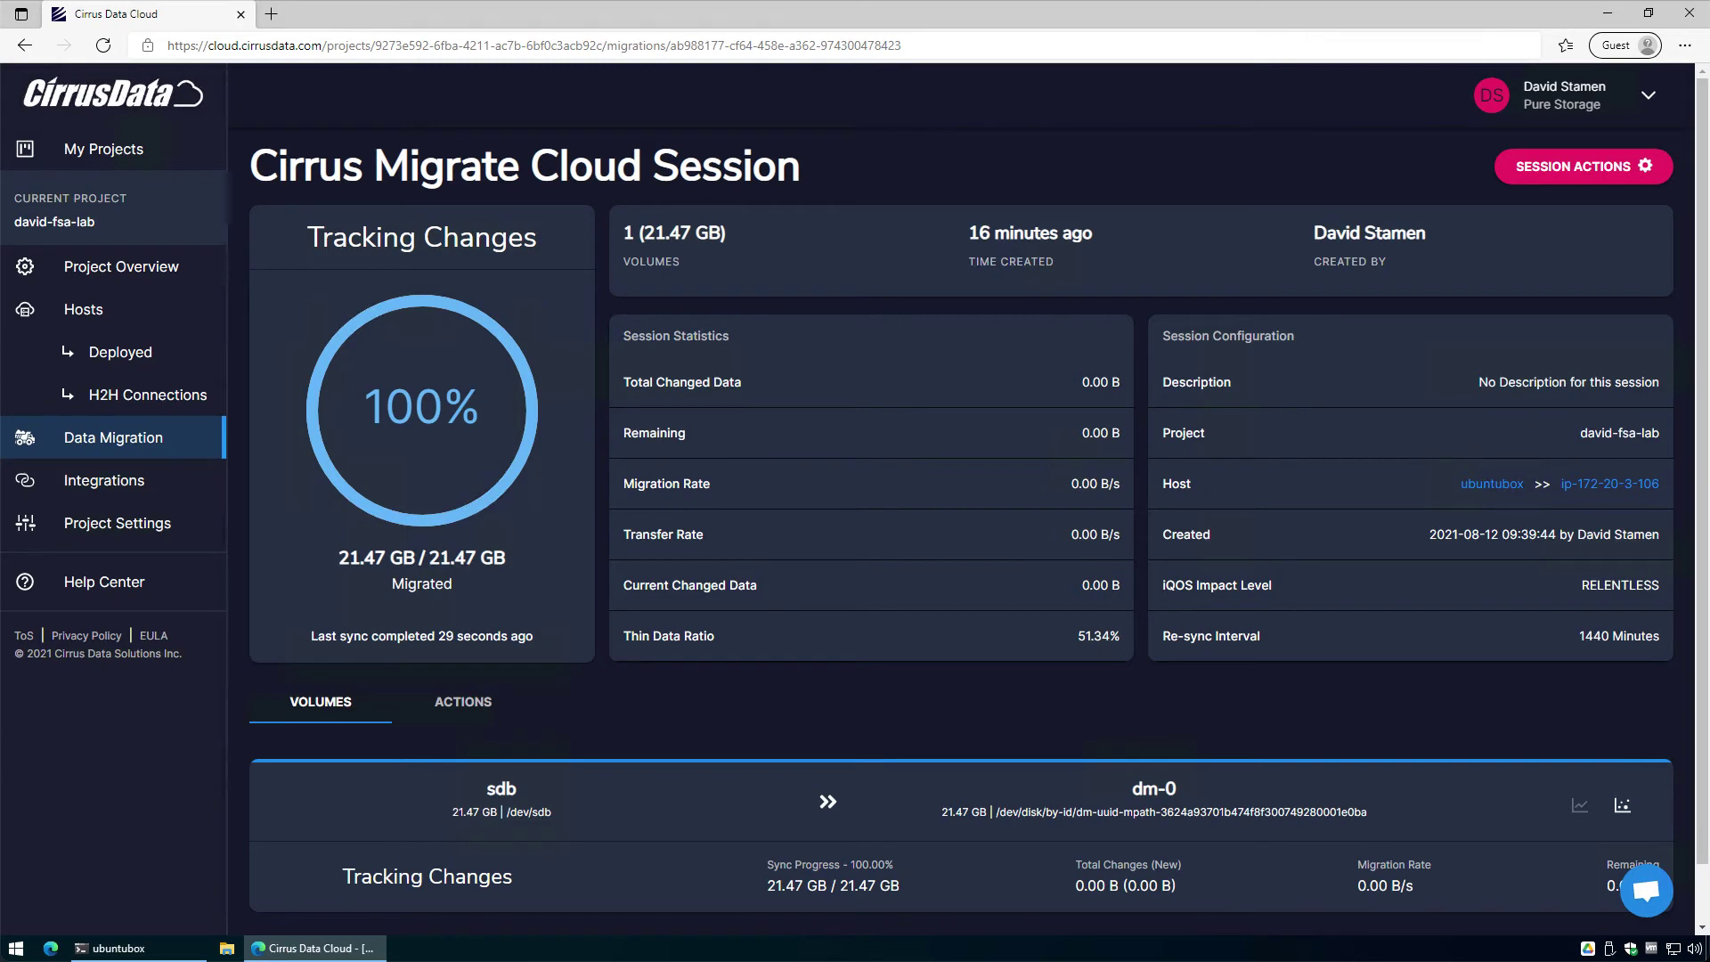
Trigger cMotion for the migration session and confirm the cutover of production I/O to the new storage.
click(1573, 166)
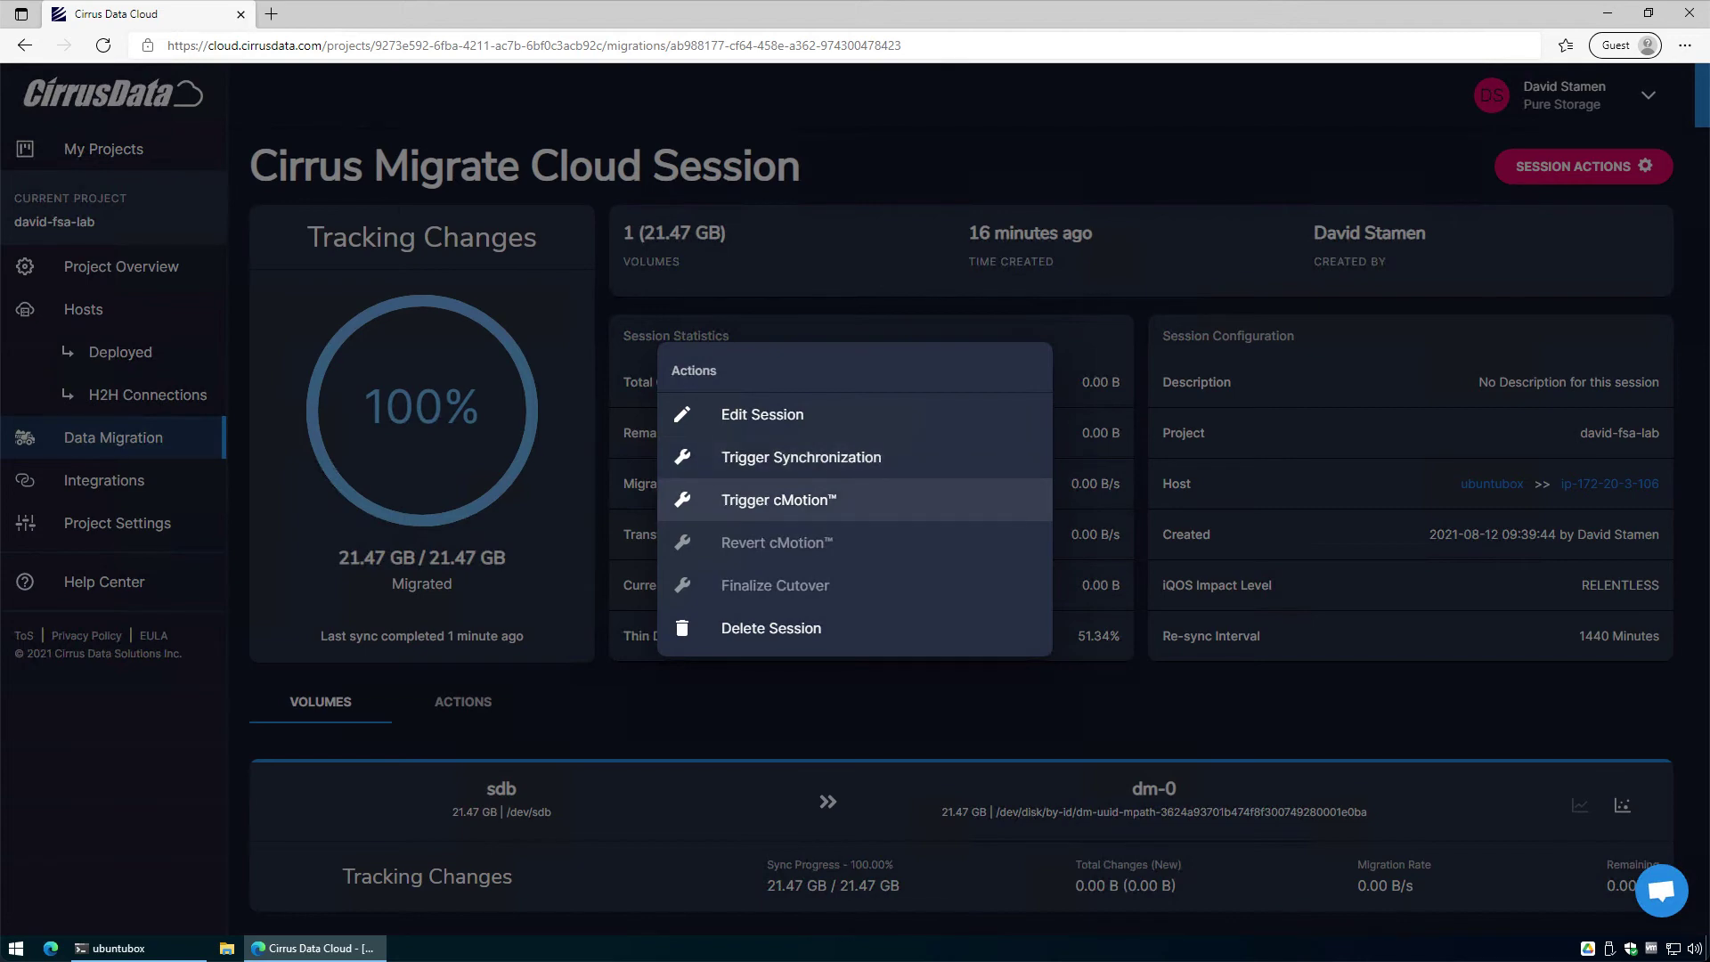
click(843, 499)
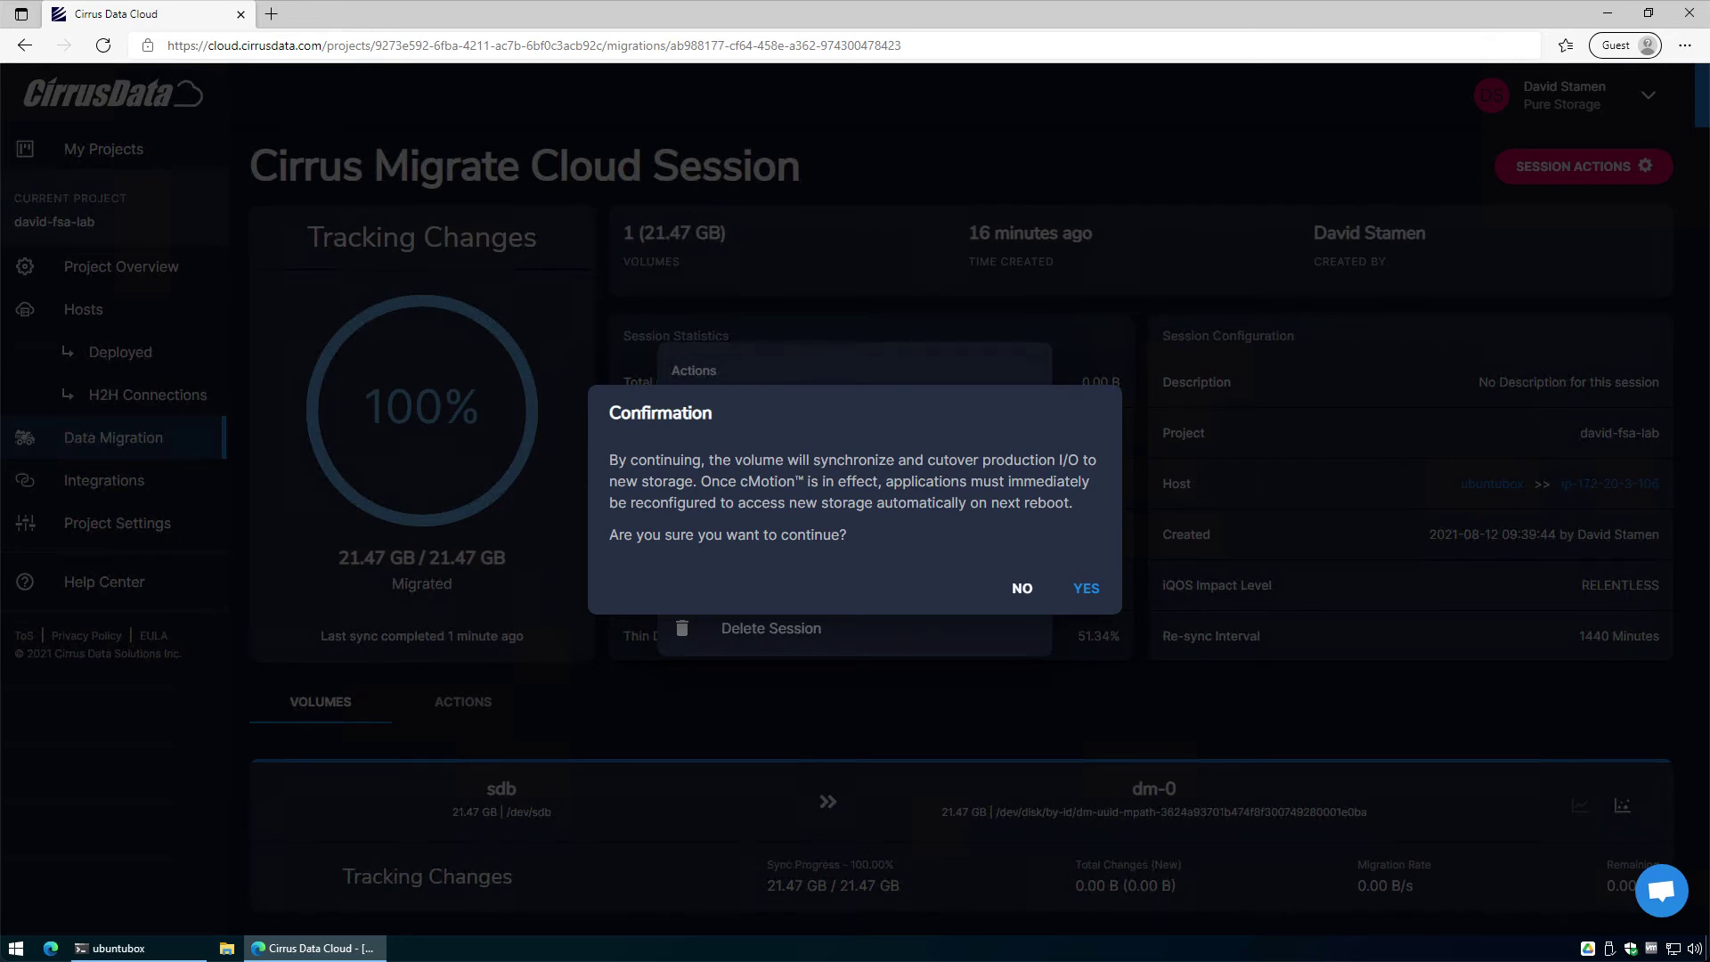
click(1086, 587)
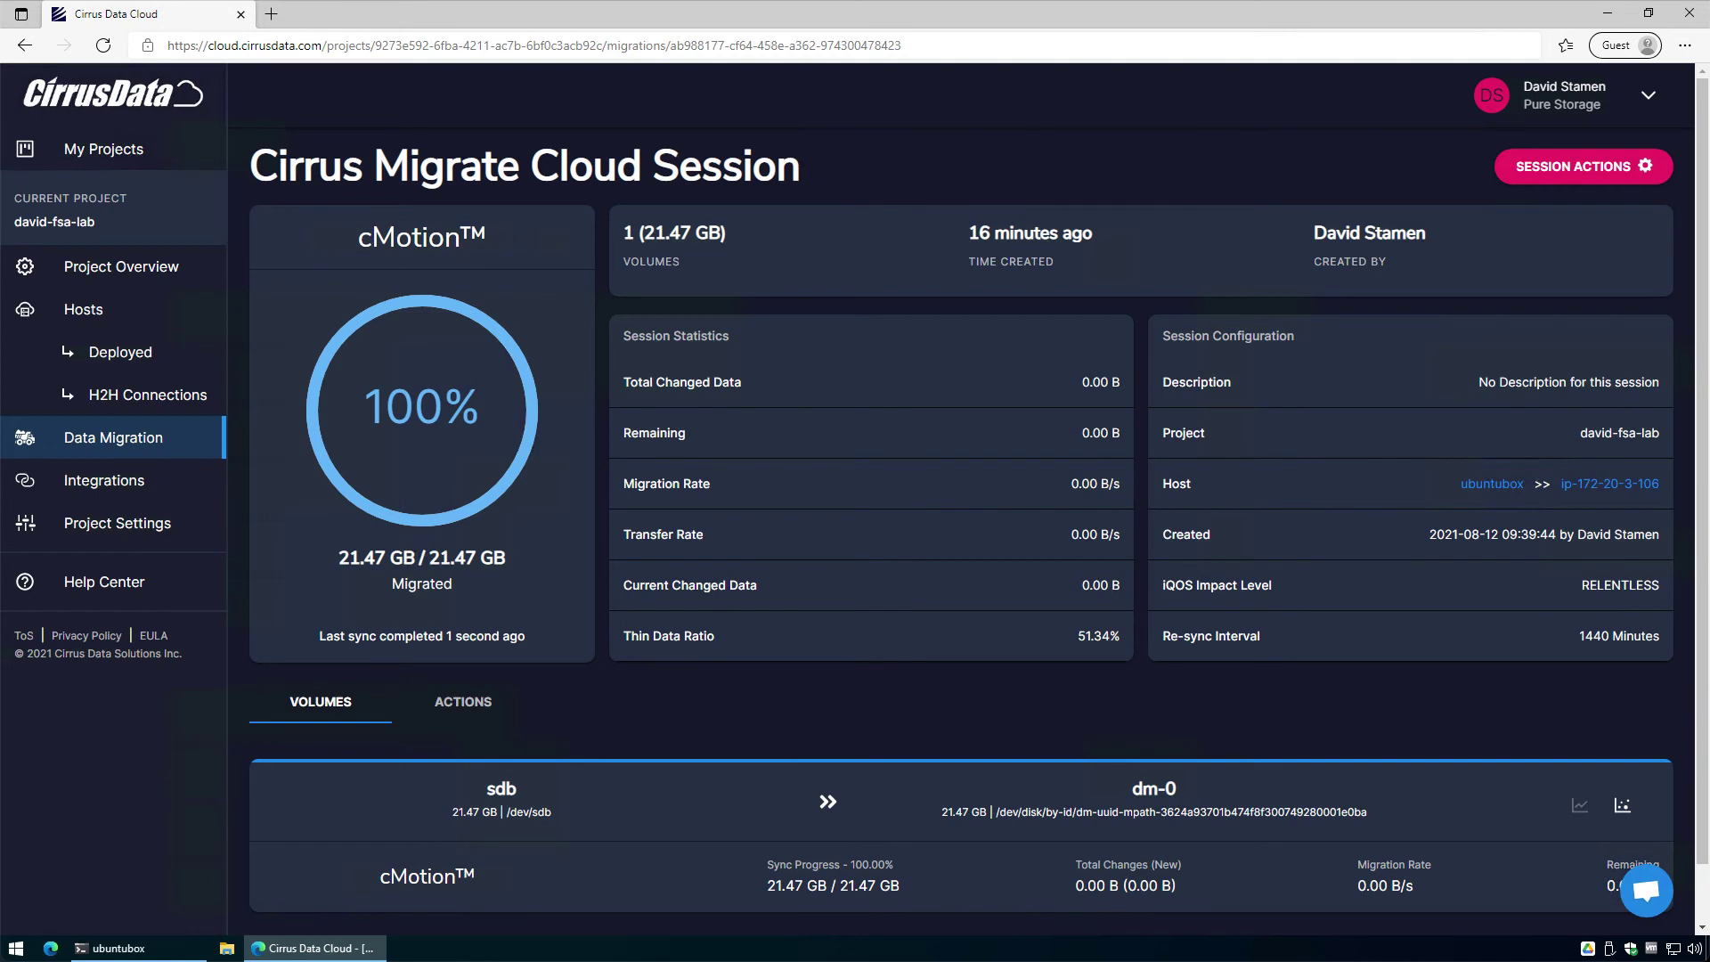
Finalize the cutover of the migration session and confirm the irreversible action.
click(1573, 166)
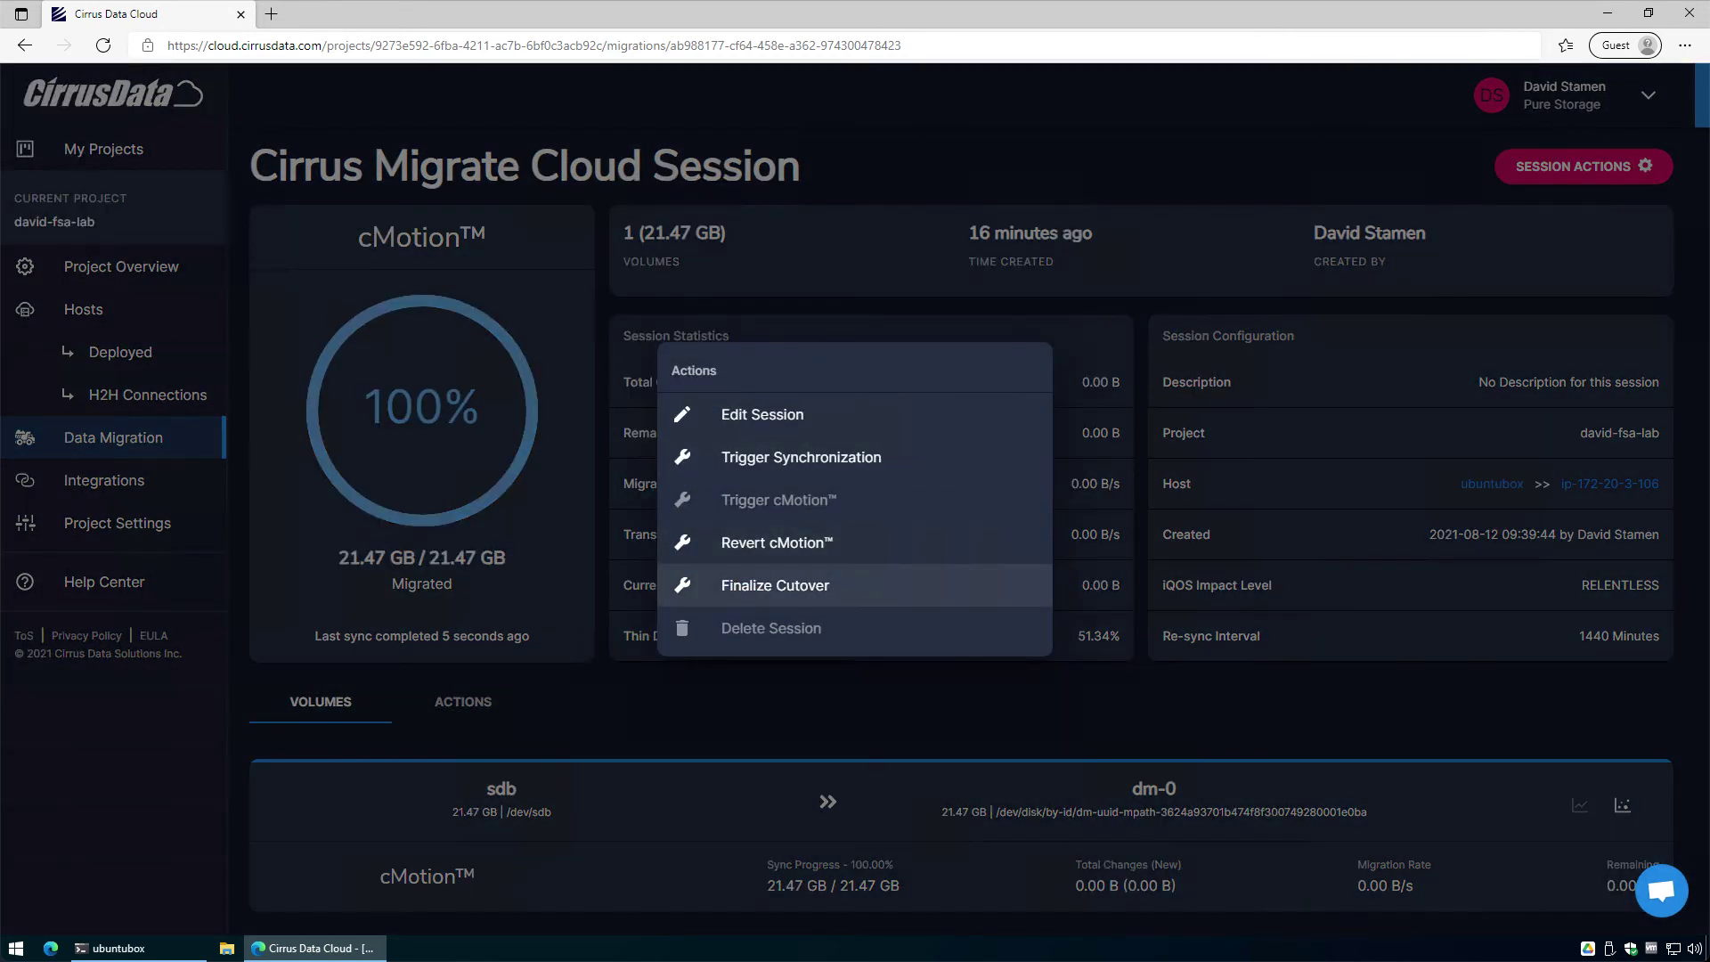
click(806, 588)
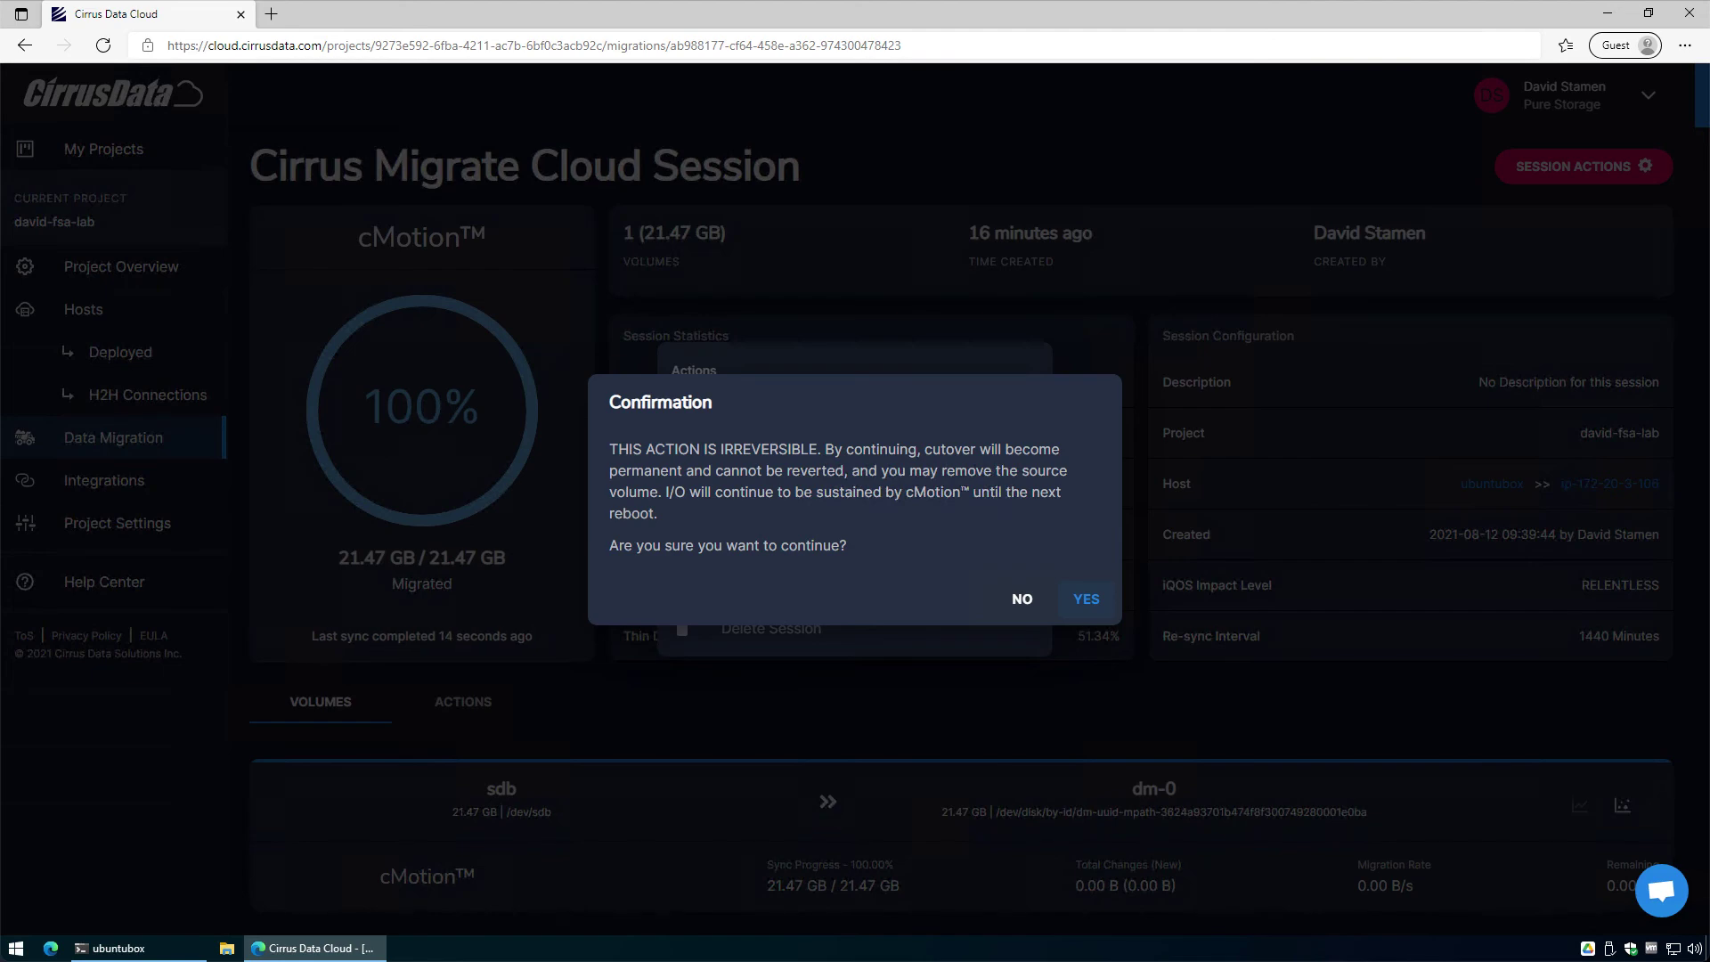
click(1085, 598)
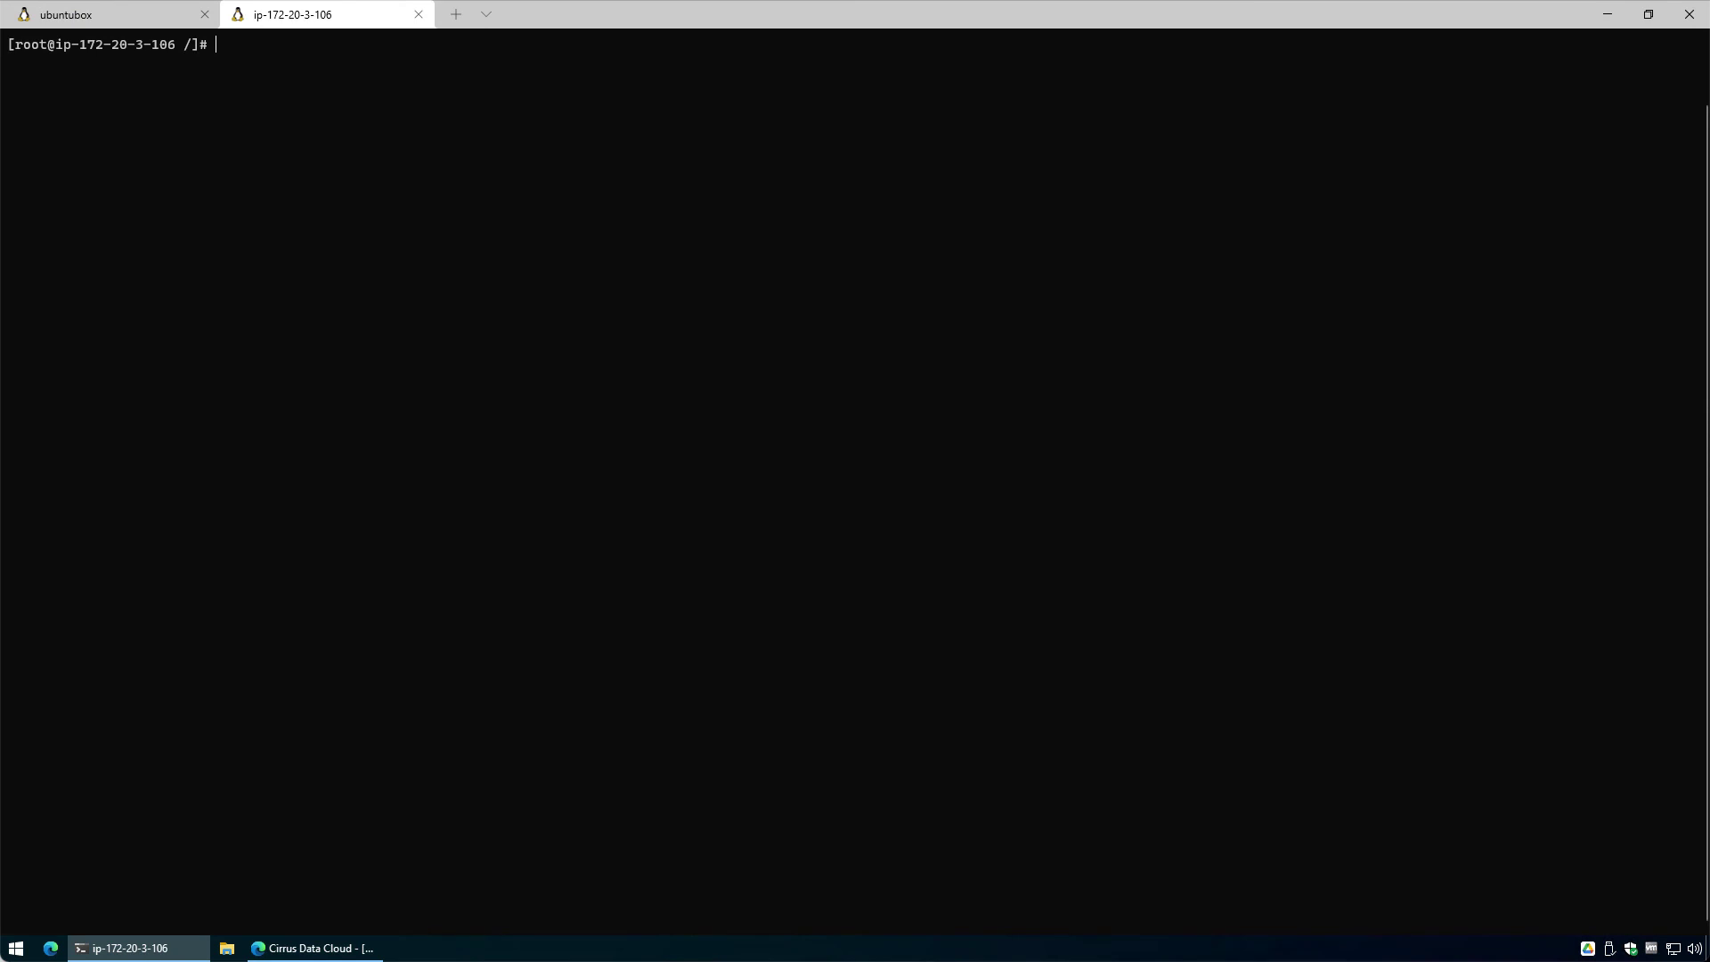
In the ip-172-20-3-106 terminal, mount /dev/dm-0 at /data and list the contents of /data.
text(mount /e)
text(ev/dm-0 /data)
key(Return)
text(ls /data)
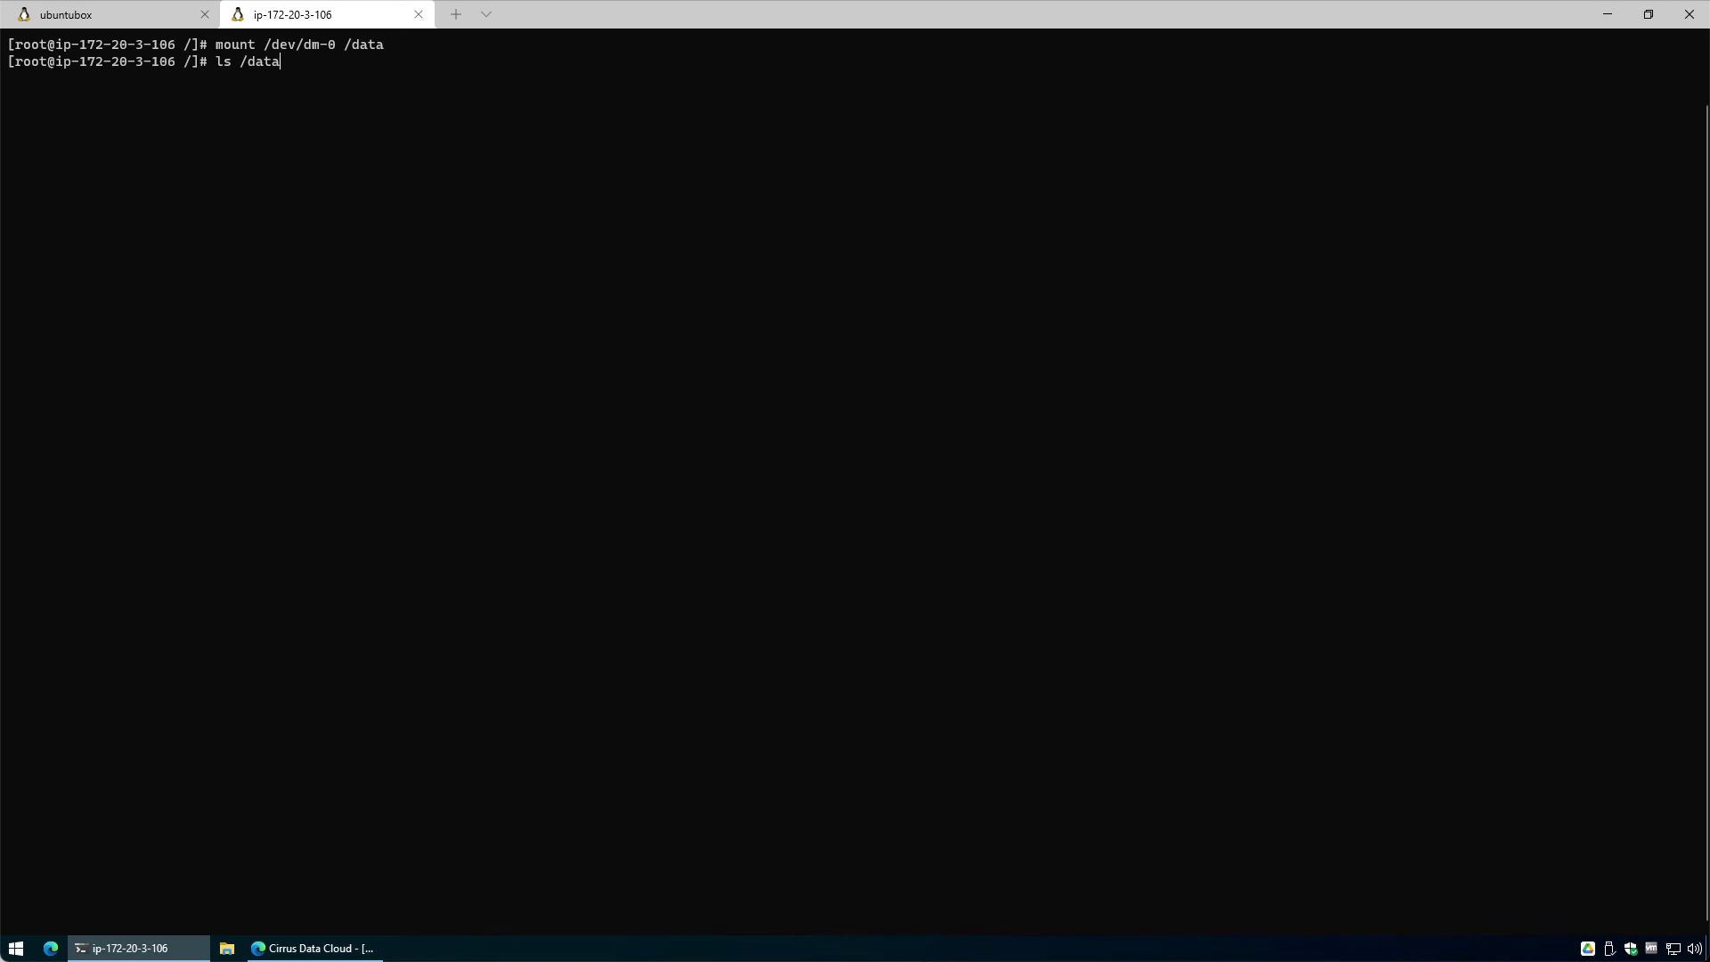
key(Return)
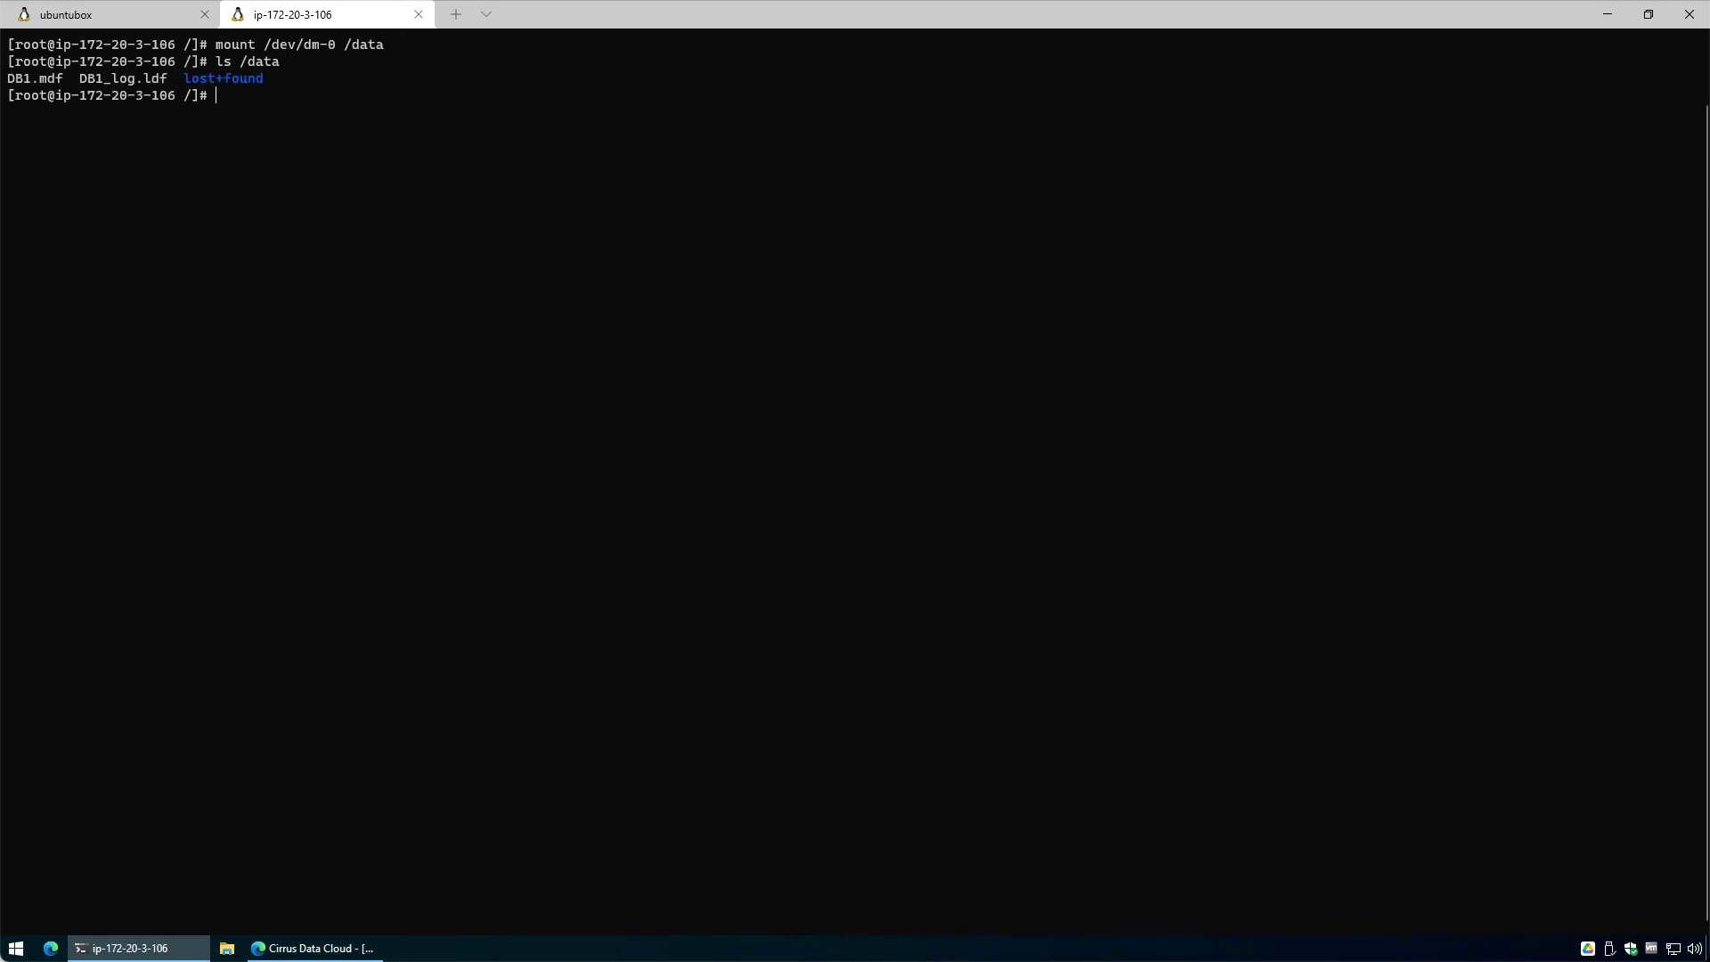